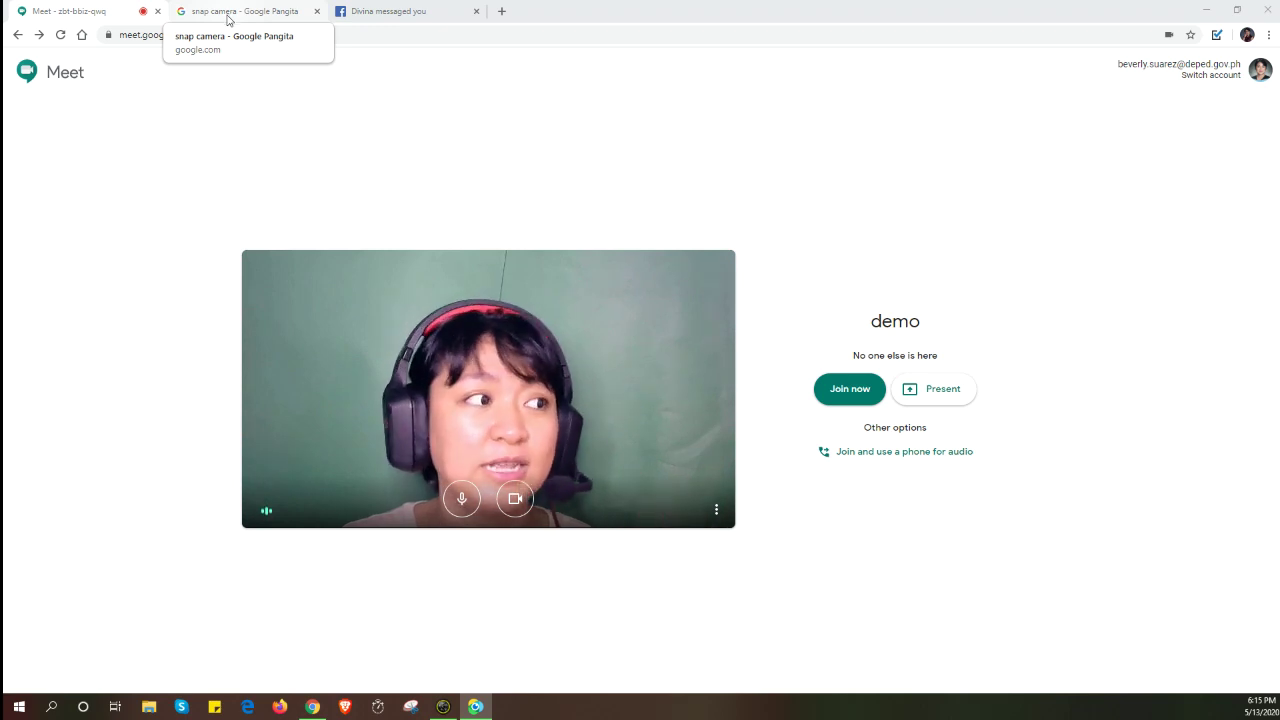
- Go back to the Google home page and open Meet from the Google apps
{"action": "left_click", "coordinate": [18, 35]}
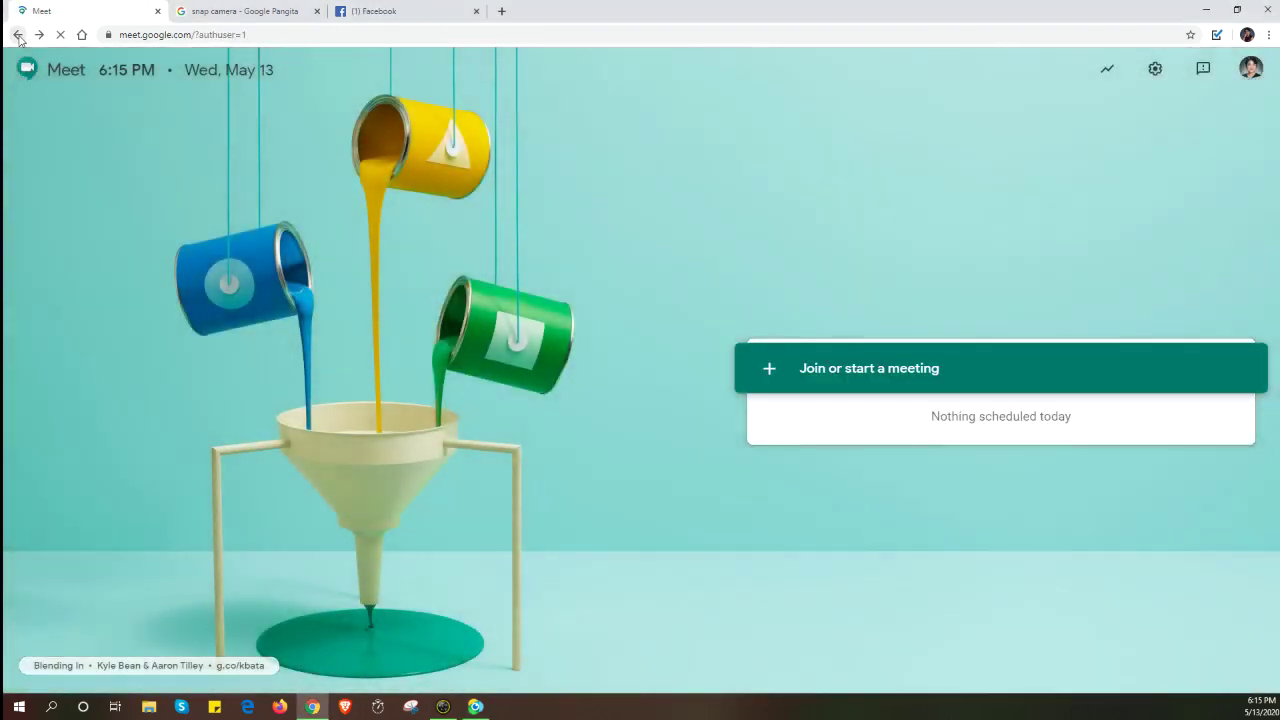
{"action": "left_click", "coordinate": [18, 35]}
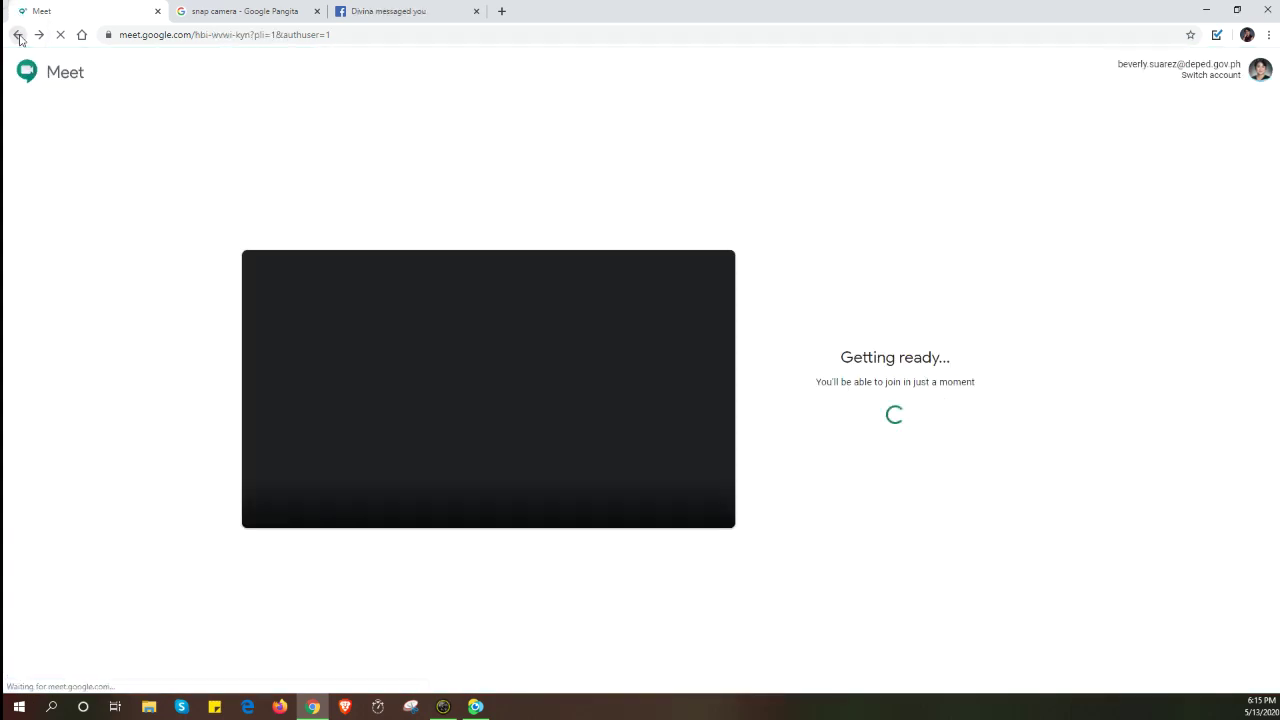
{"action": "left_click", "coordinate": [18, 35]}
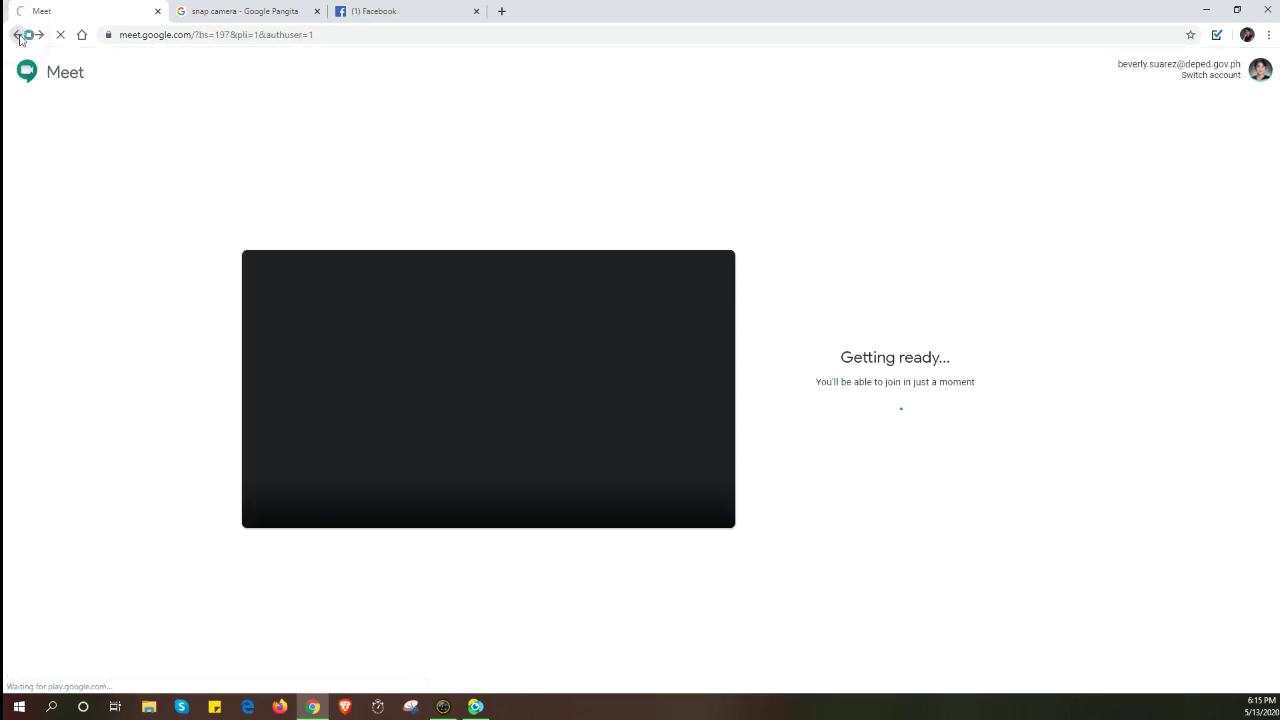
{"action": "left_click", "coordinate": [1252, 70]}
{"action": "left_click", "coordinate": [1222, 70]}
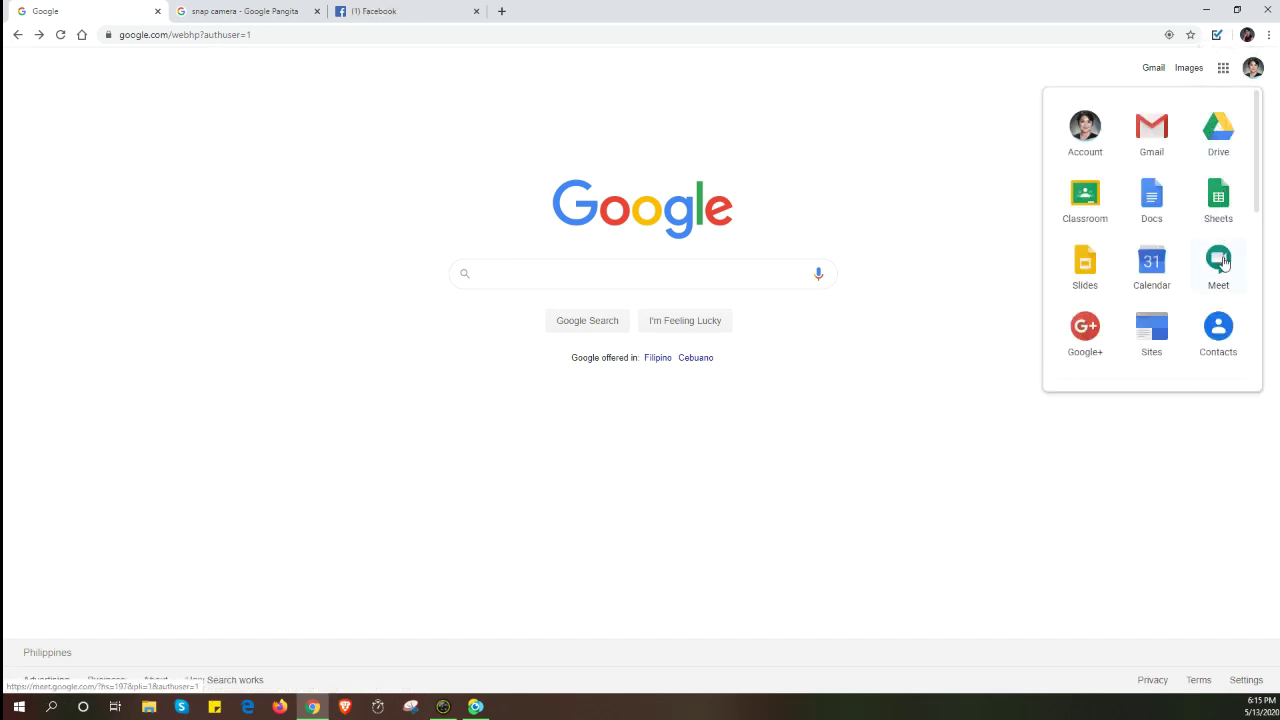
{"action": "scroll", "coordinate": [1220, 262], "scroll_direction": "down", "scroll_amount": 3}
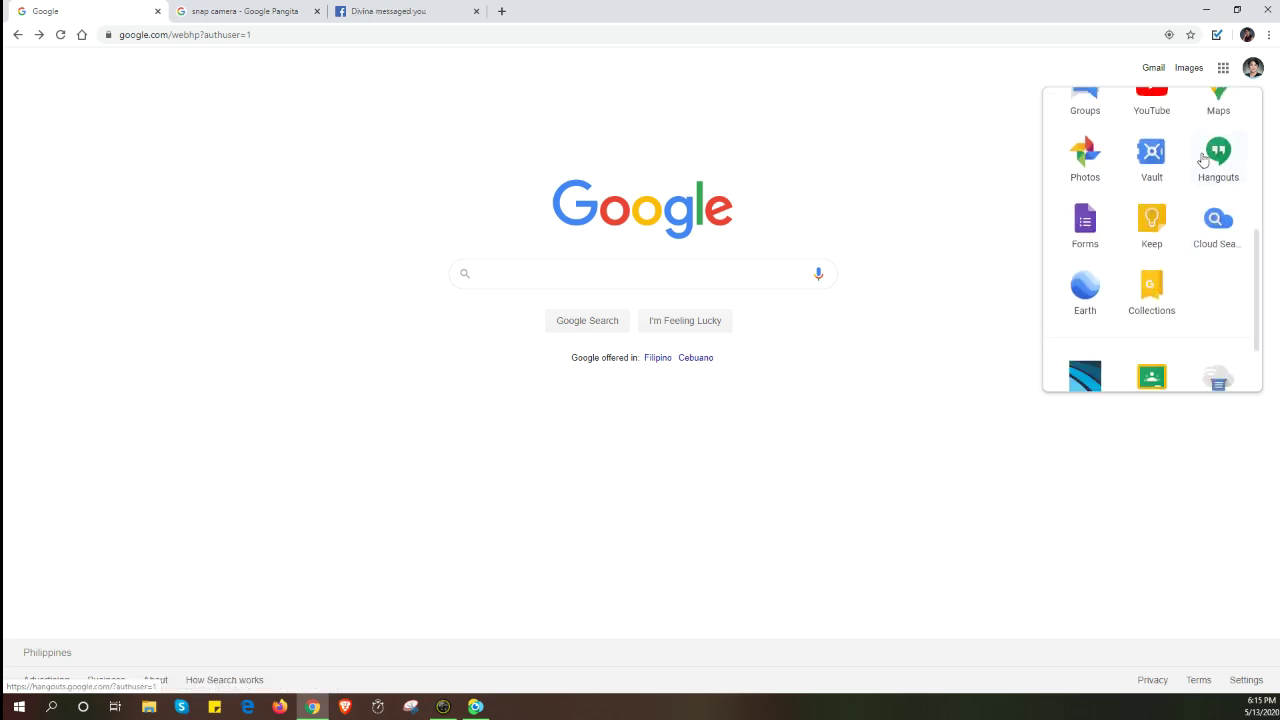
{"action": "scroll", "coordinate": [1217, 170], "scroll_direction": "up", "scroll_amount": 3}
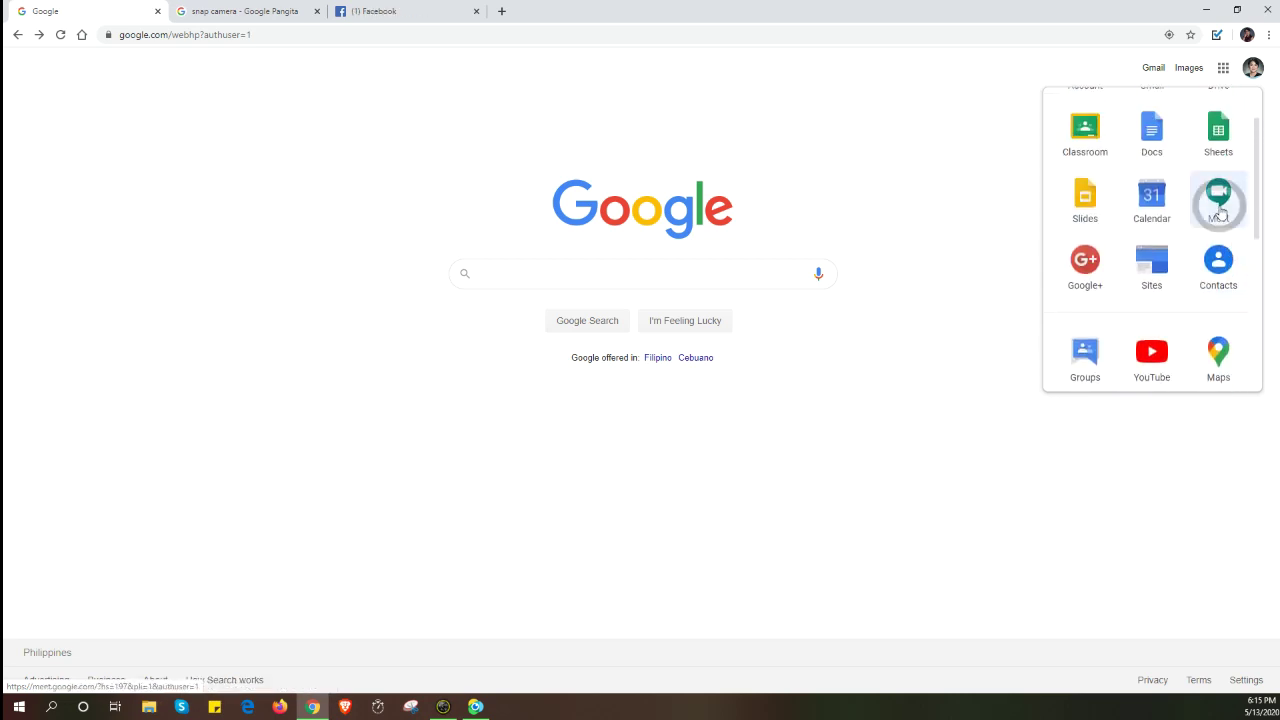
{"action": "left_click", "coordinate": [1218, 202]}
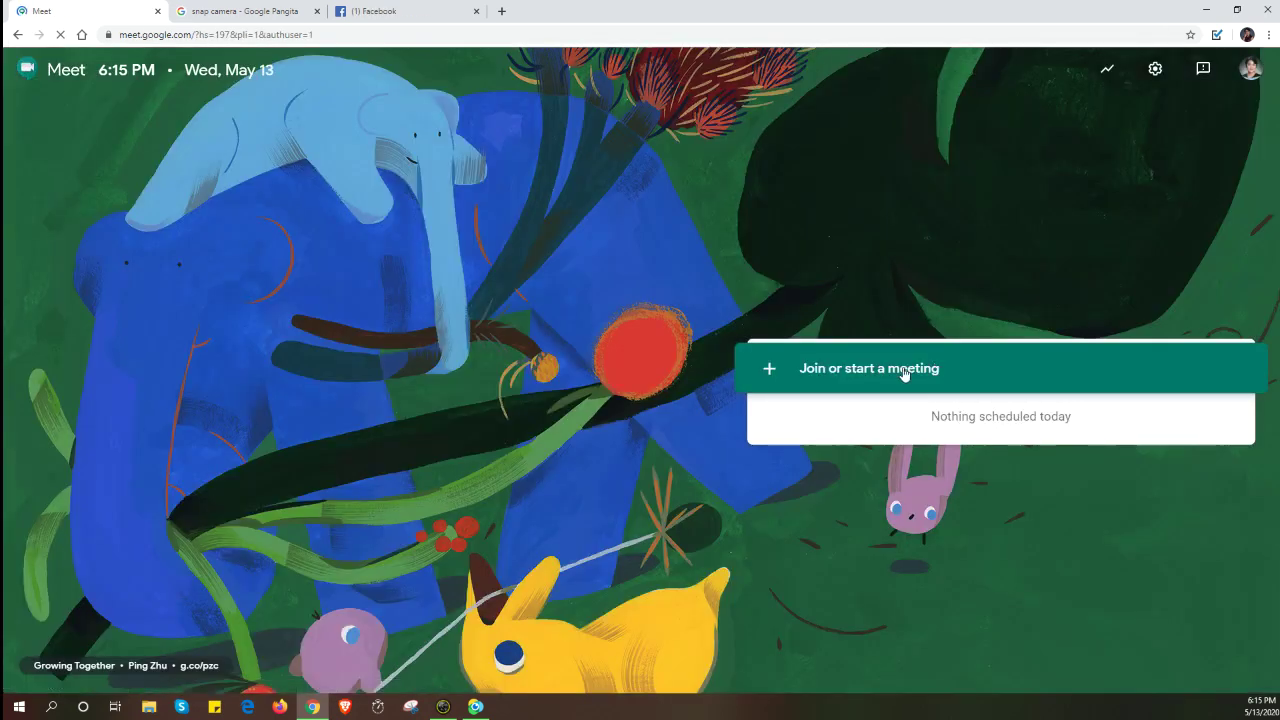
- Try to start a meeting with the nickname demo
{"action": "left_click", "coordinate": [902, 372]}
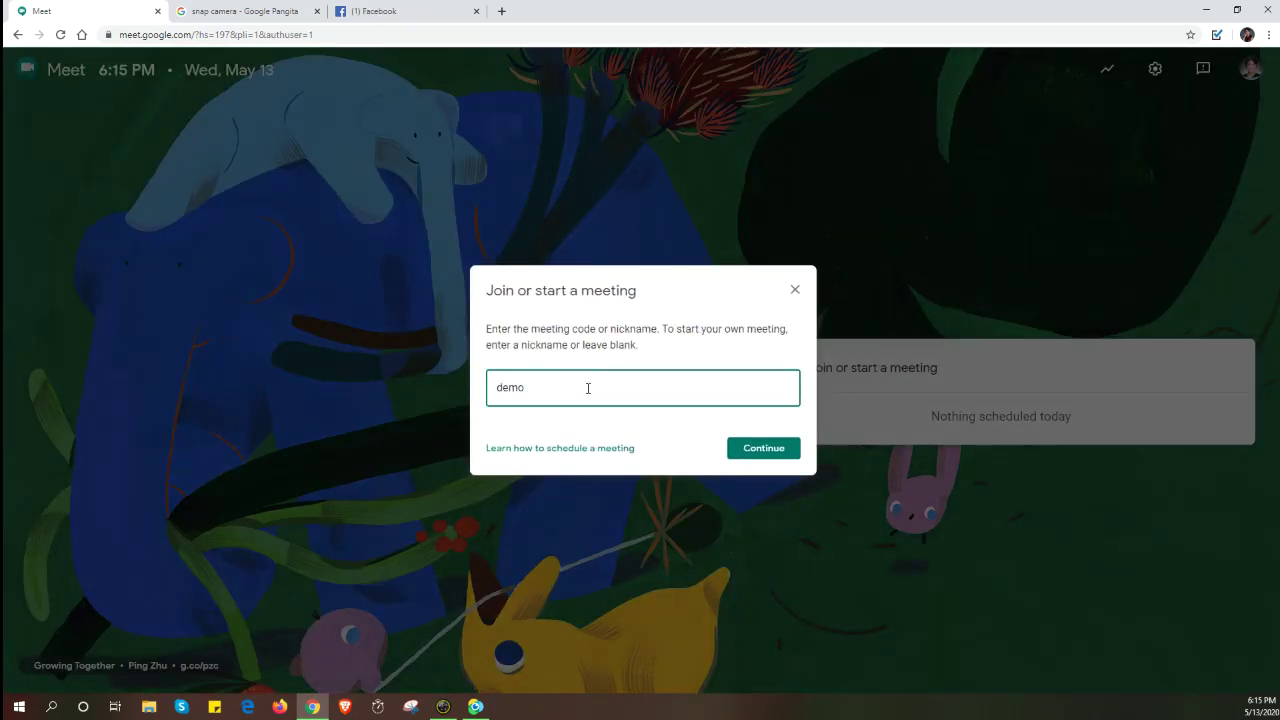
{"action": "left_click", "coordinate": [751, 449]}
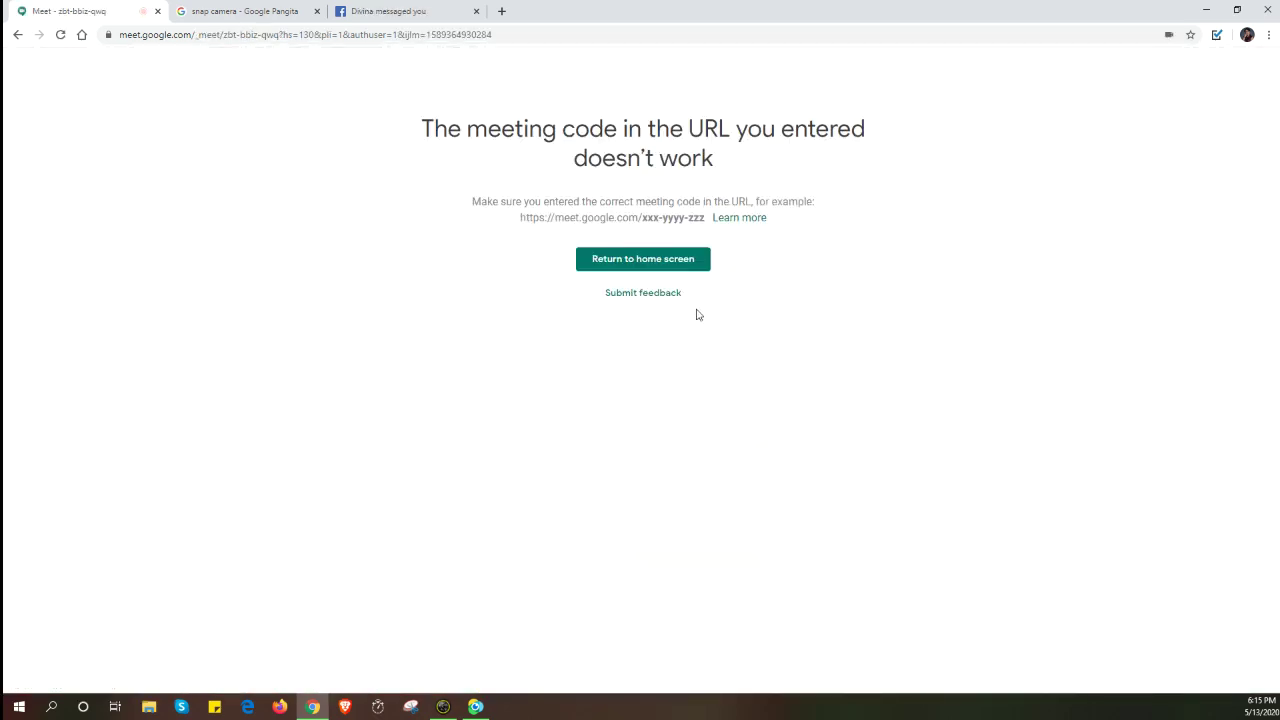
- Return to the Meet home screen and start a meeting with the nickname demo1
{"action": "left_click", "coordinate": [665, 266]}
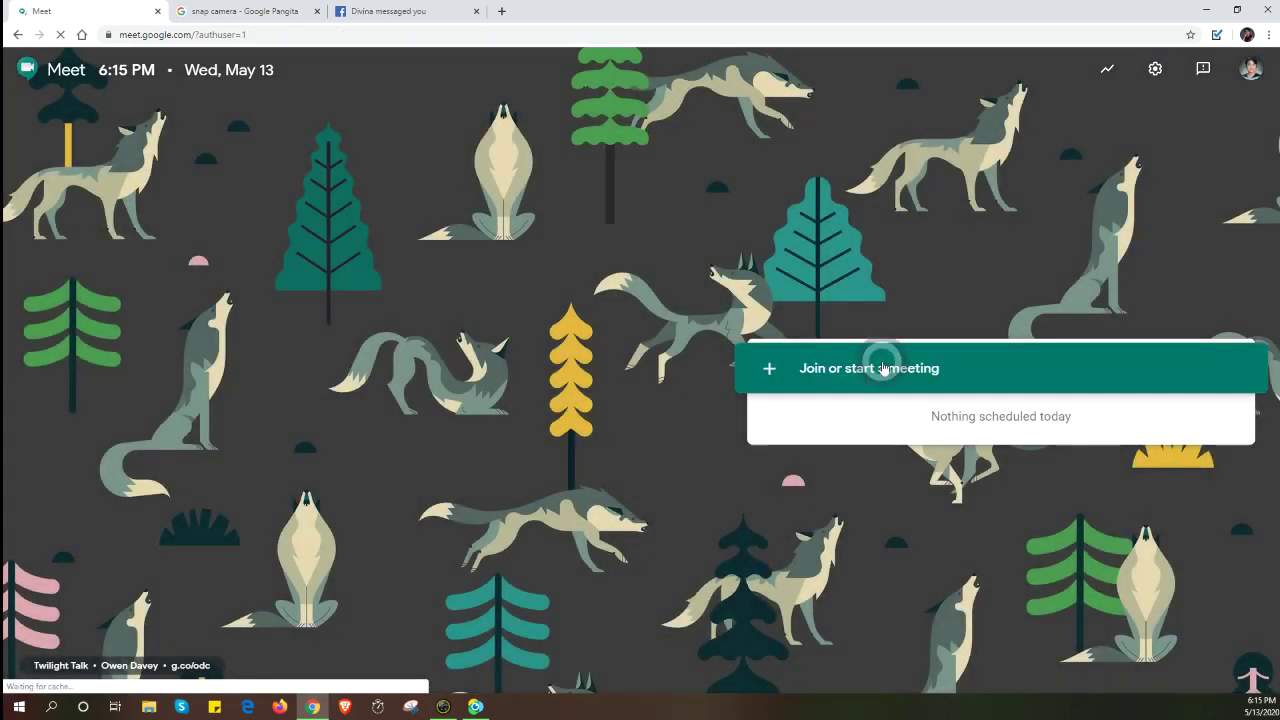
{"action": "left_click", "coordinate": [883, 366]}
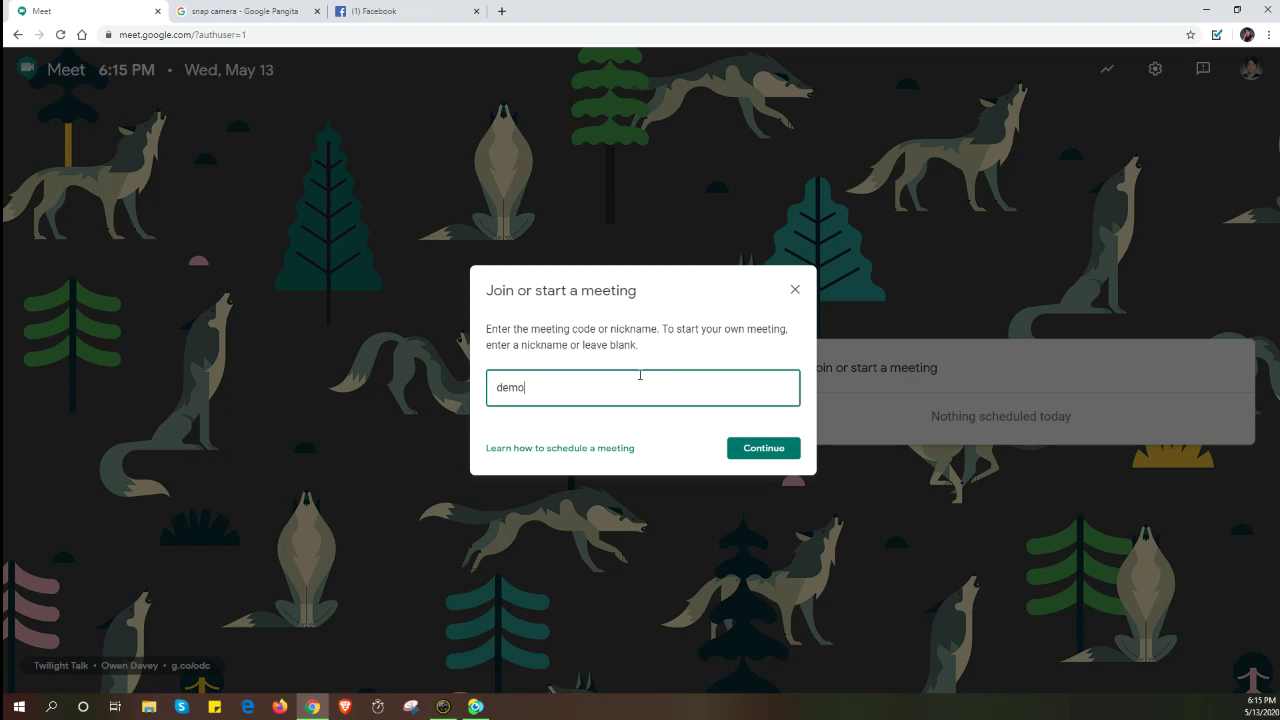
{"action": "left_click", "coordinate": [729, 453]}
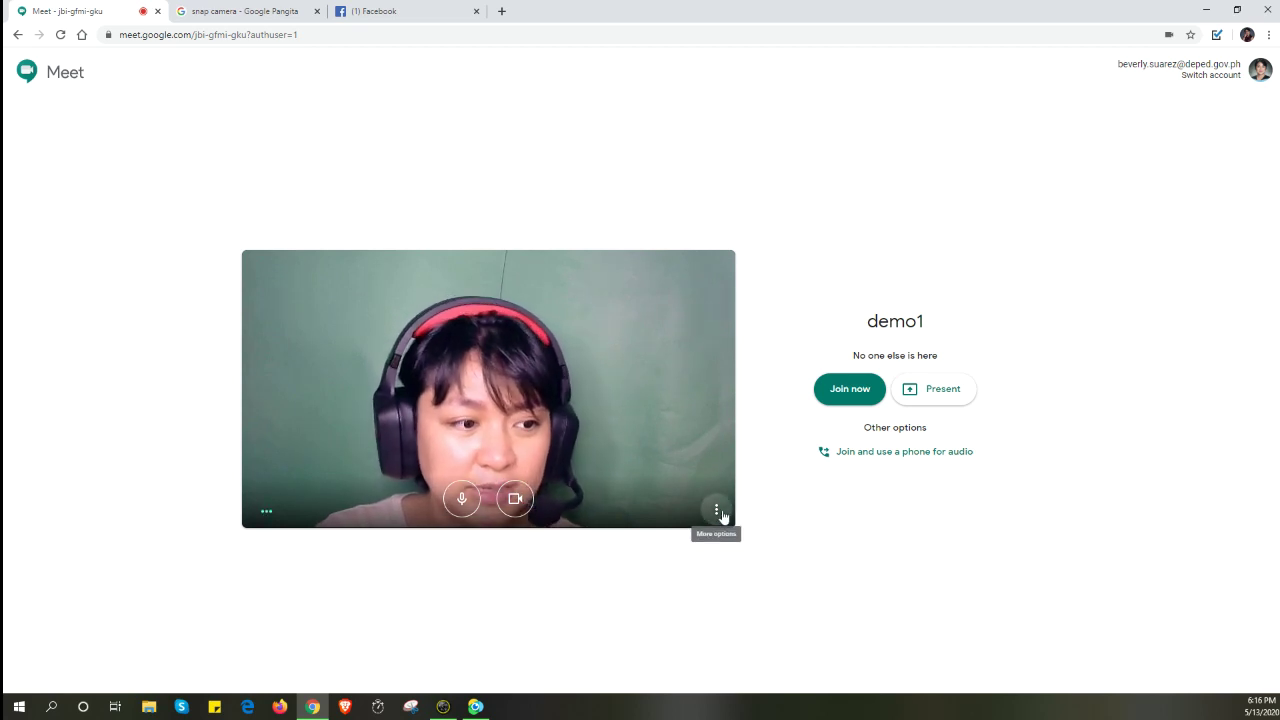
- Open the meeting's settings and review the audio options, including the available microphones
{"action": "left_click", "coordinate": [755, 506]}
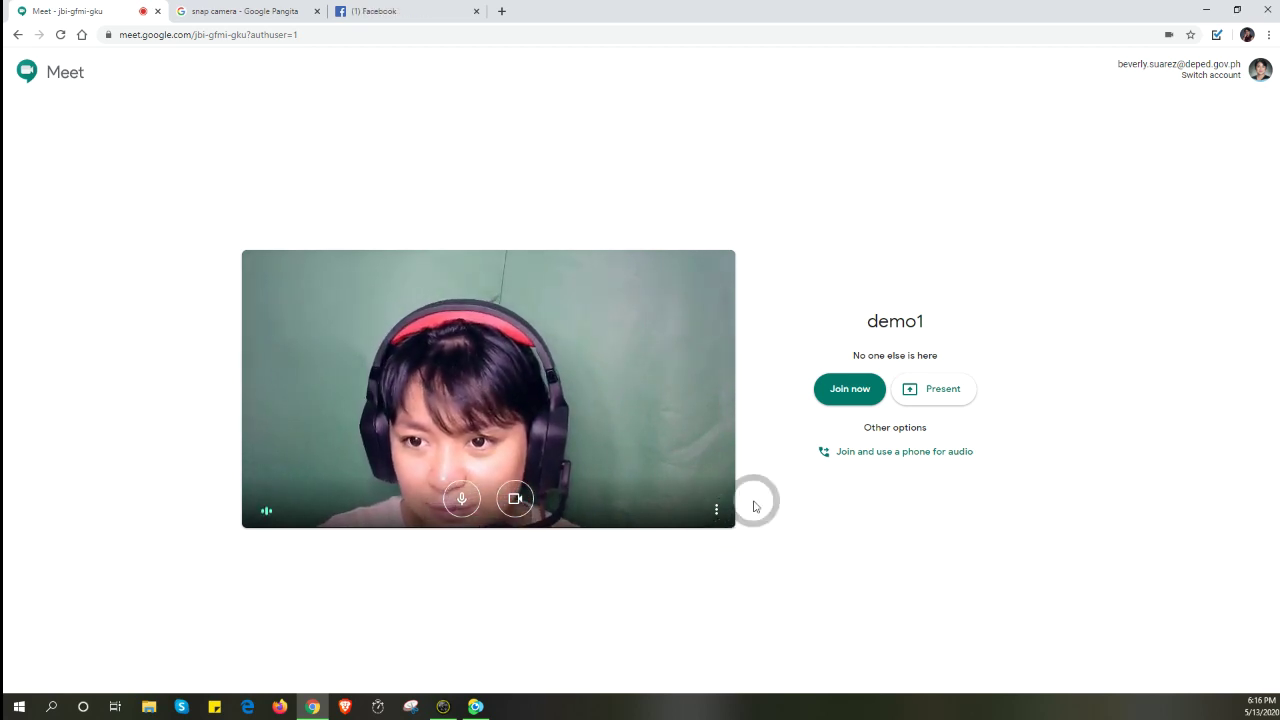
{"action": "left_click", "coordinate": [718, 513]}
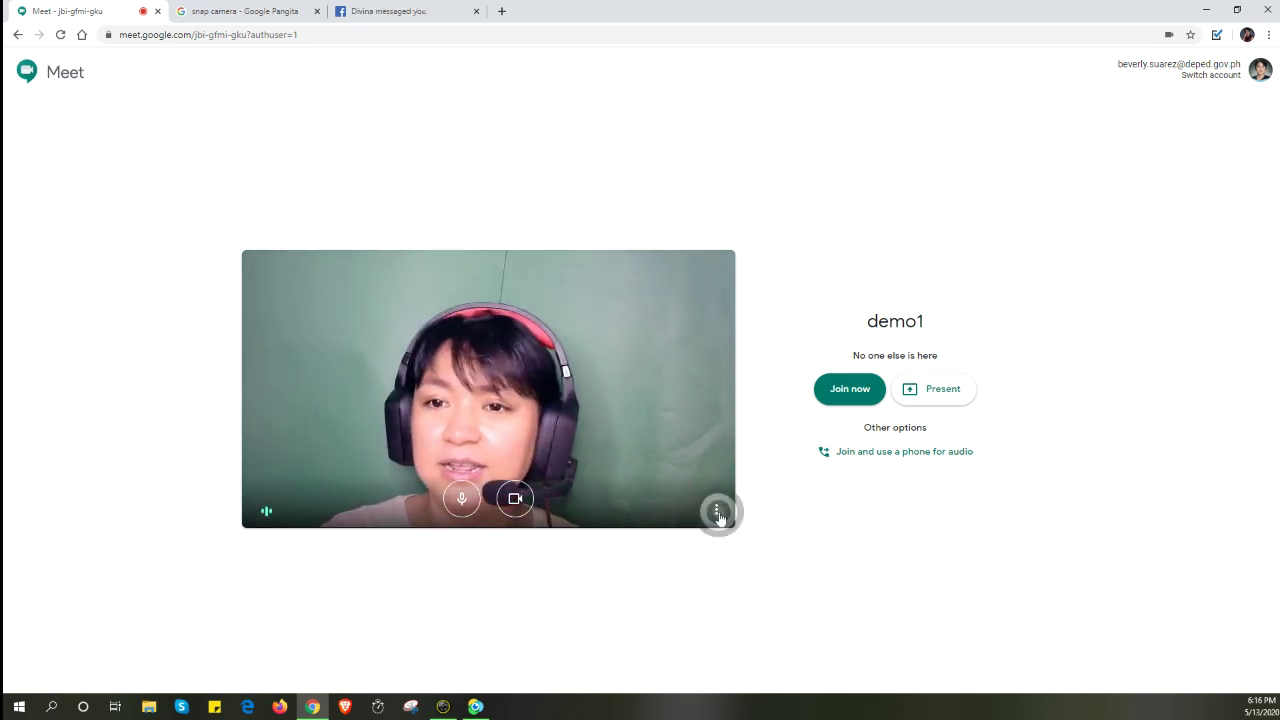
{"action": "left_click", "coordinate": [684, 421]}
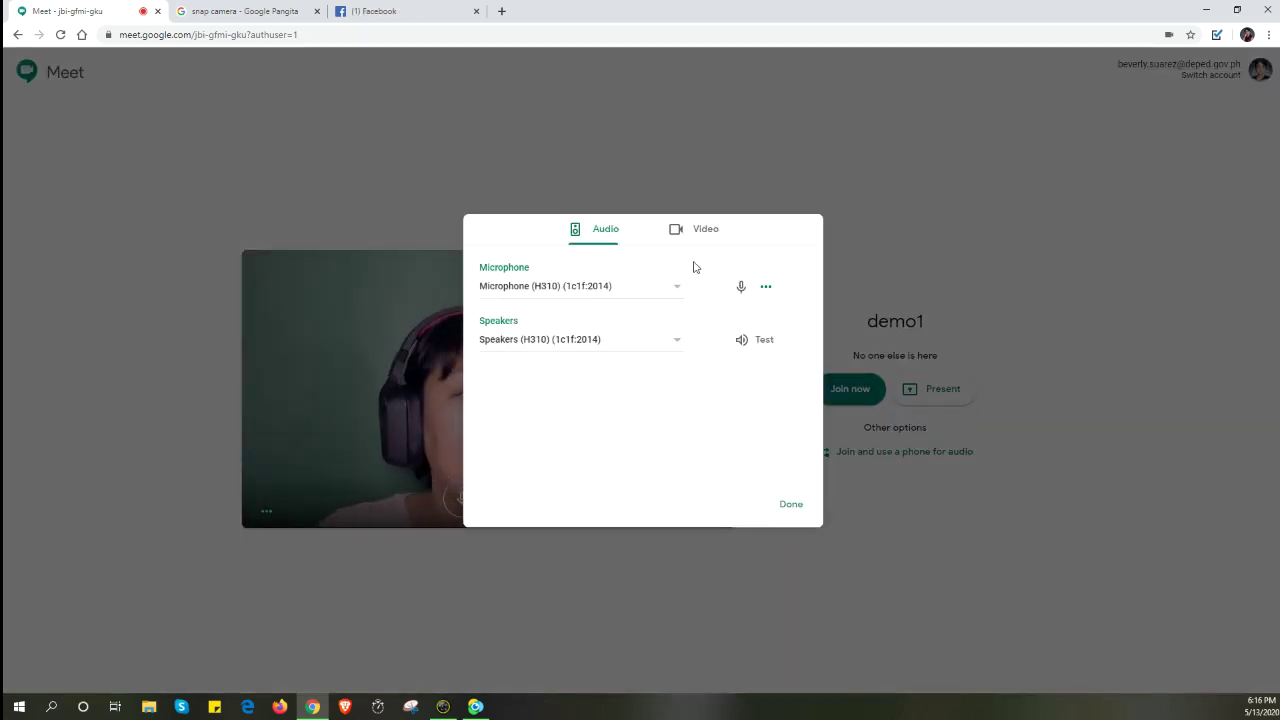
{"action": "left_click", "coordinate": [692, 231]}
{"action": "left_click", "coordinate": [609, 235]}
{"action": "left_click", "coordinate": [677, 230]}
{"action": "left_click", "coordinate": [601, 234]}
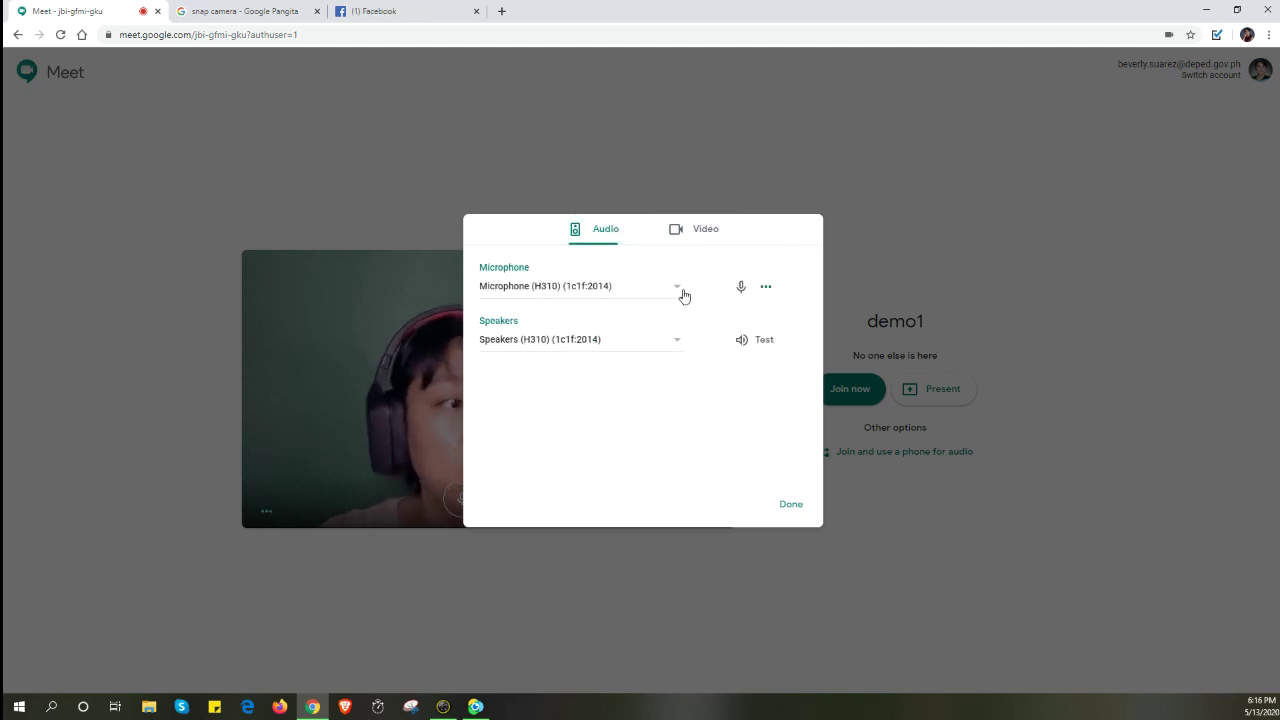
{"action": "left_click", "coordinate": [684, 296]}
{"action": "left_click", "coordinate": [680, 296]}
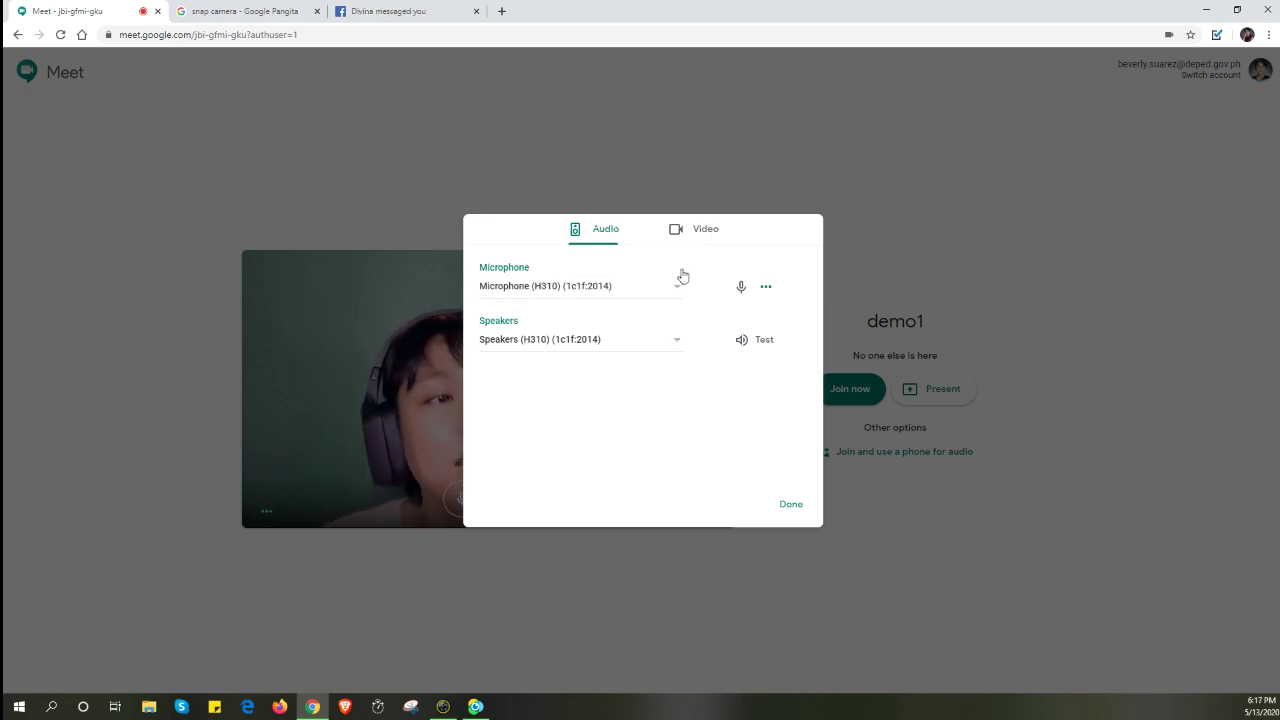
- Select Snap Camera as the camera in the meeting's video settings and view the available cameras
{"action": "left_click", "coordinate": [700, 236]}
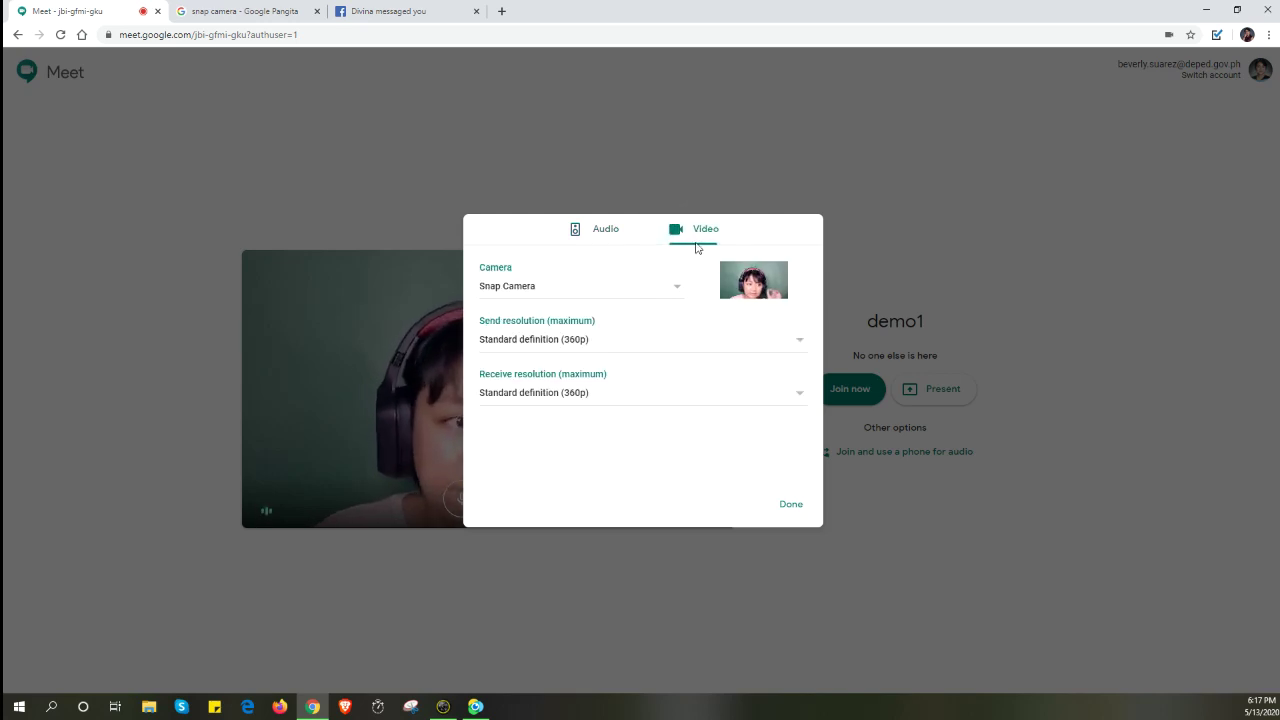
{"action": "left_click", "coordinate": [809, 277]}
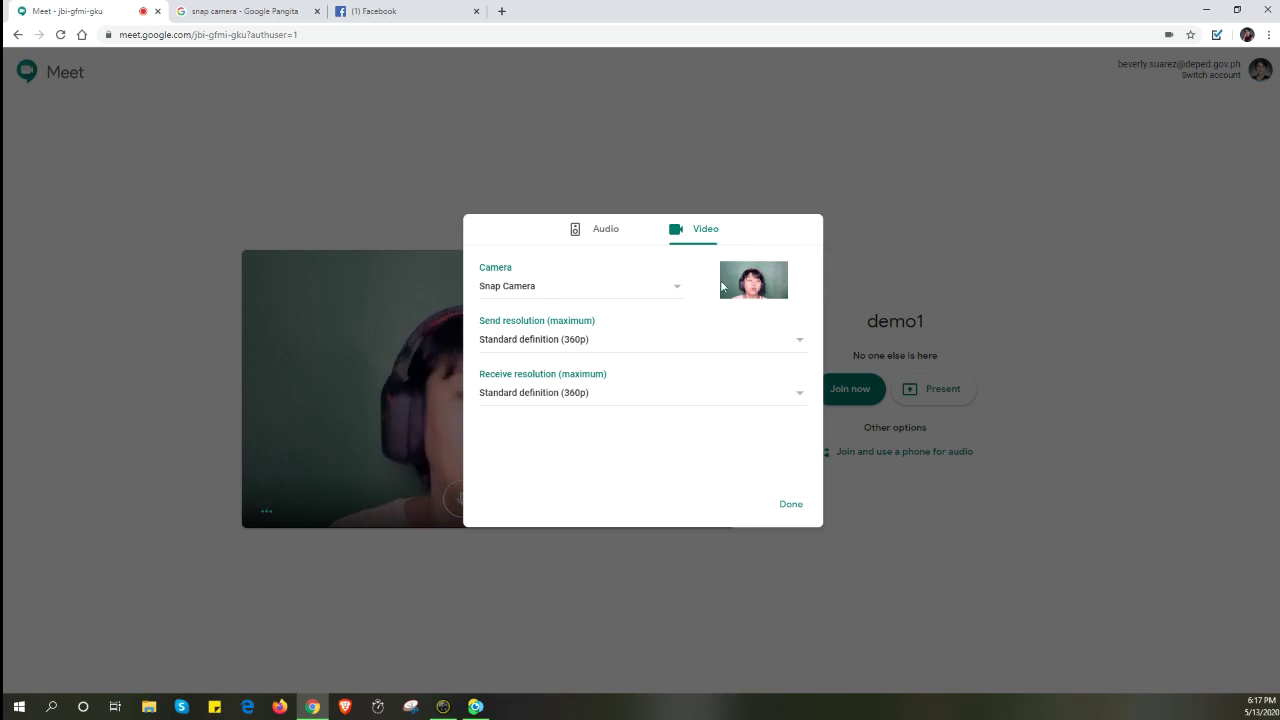
{"action": "left_click", "coordinate": [672, 290]}
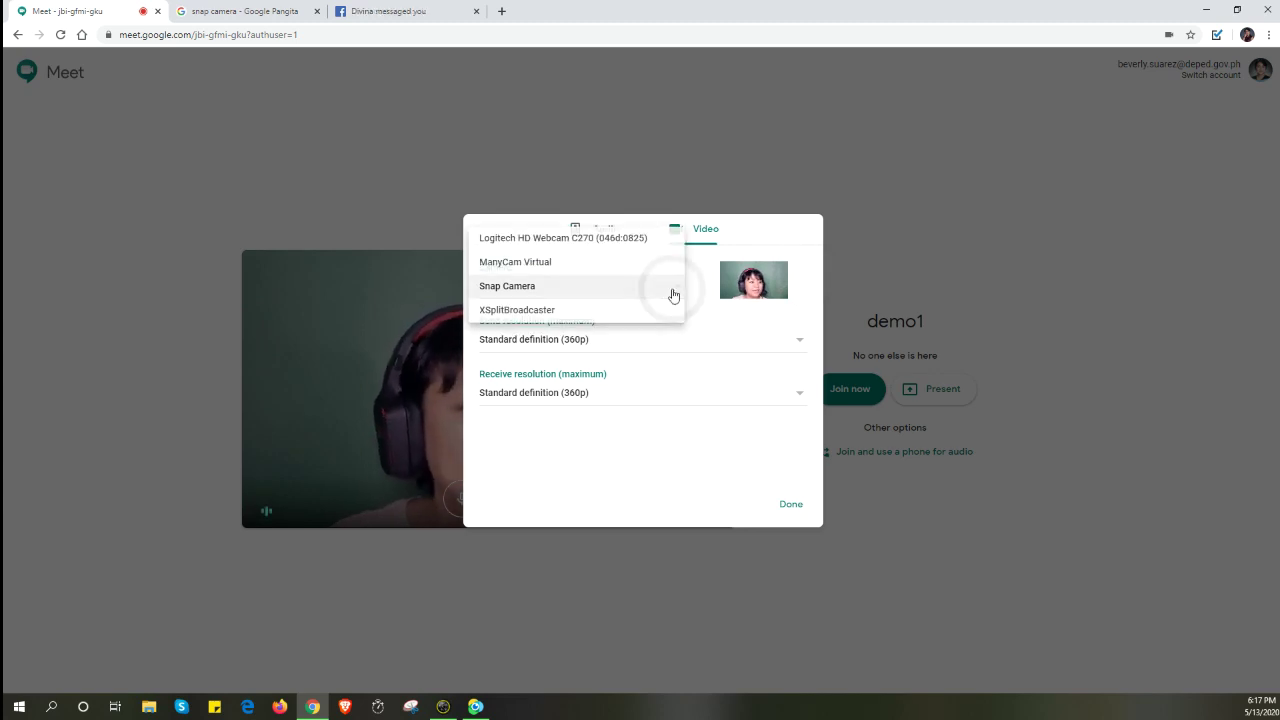
{"action": "left_click", "coordinate": [544, 290]}
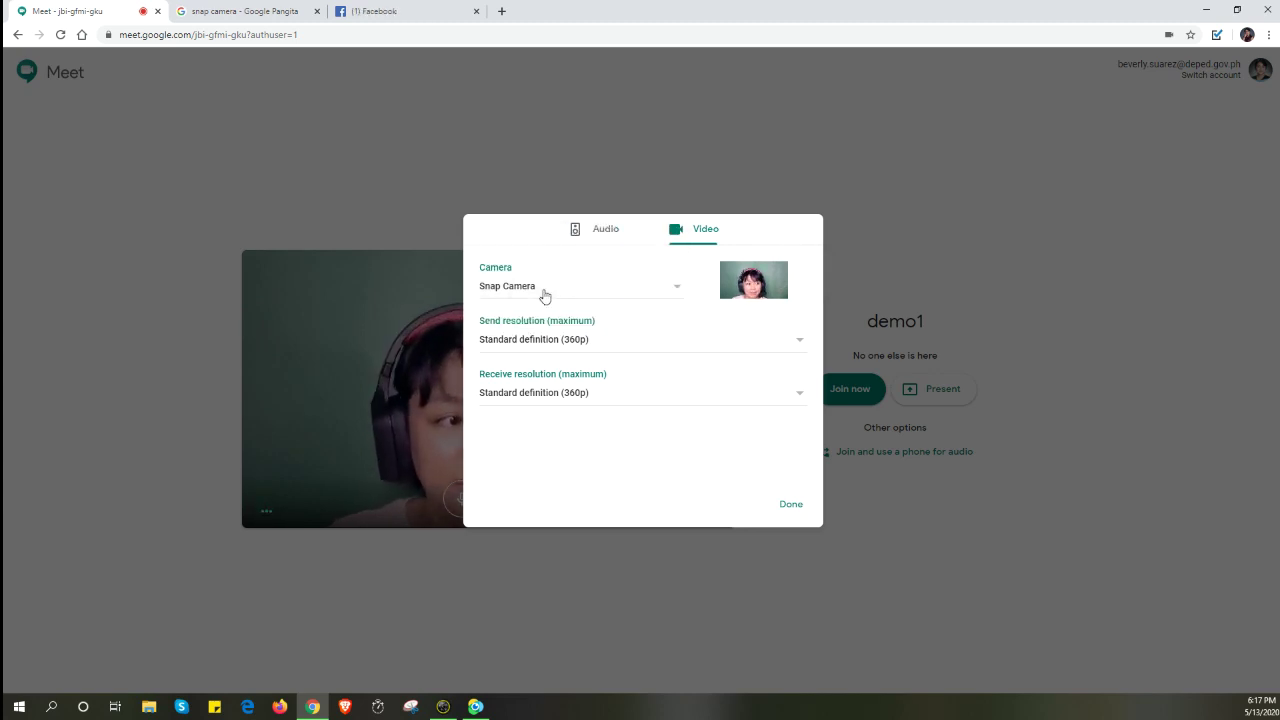
{"action": "left_click", "coordinate": [667, 291]}
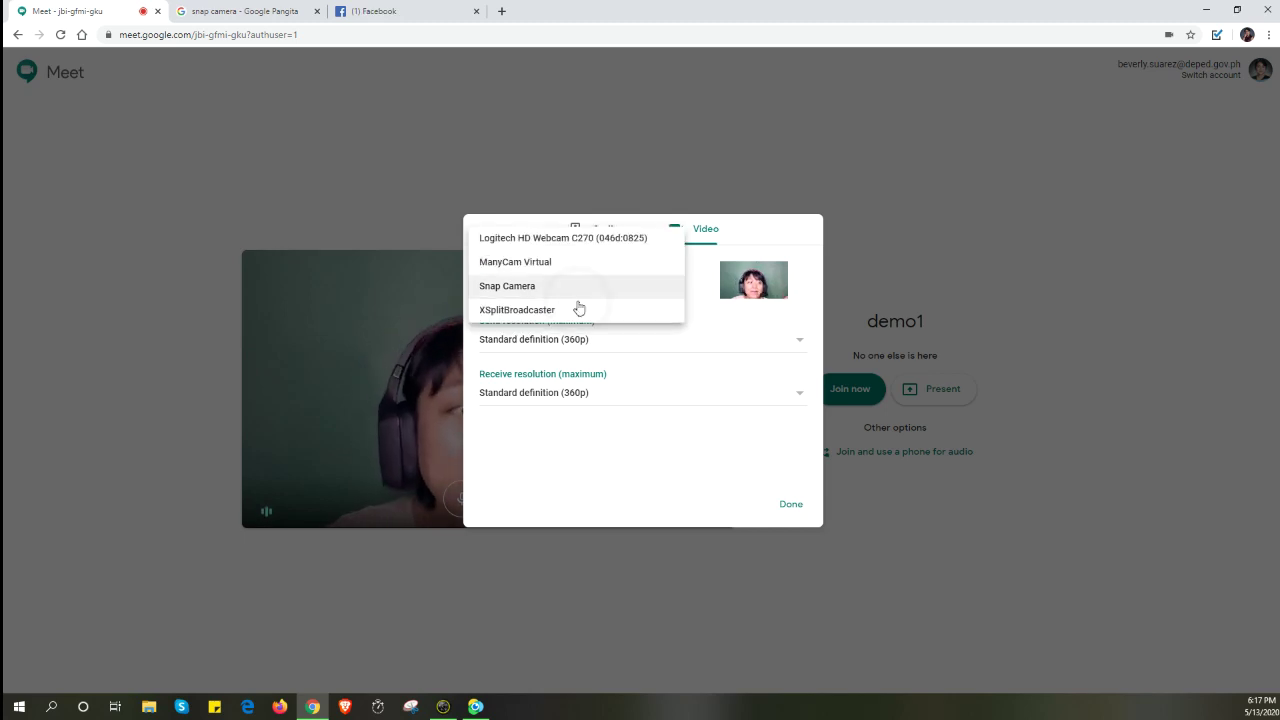
- Open the Snap Camera website from the existing search results and go to its download page
{"action": "left_click", "coordinate": [268, 14]}
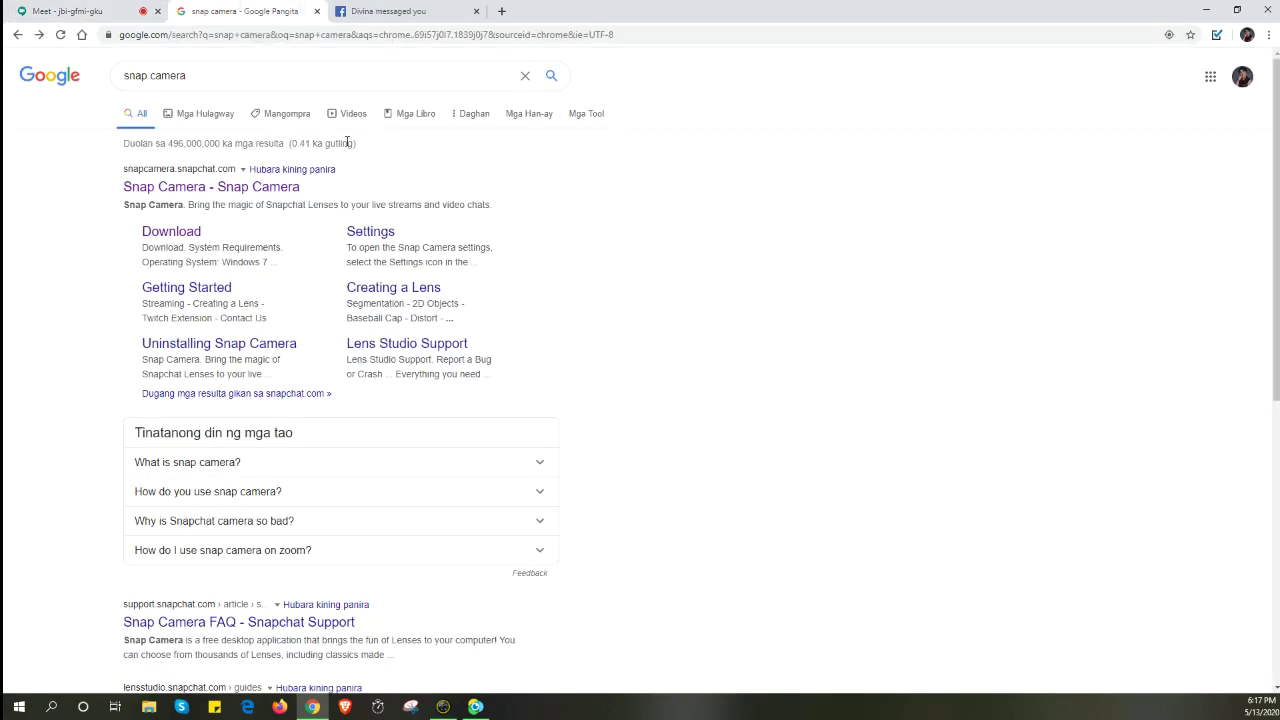
{"action": "left_click", "coordinate": [260, 188]}
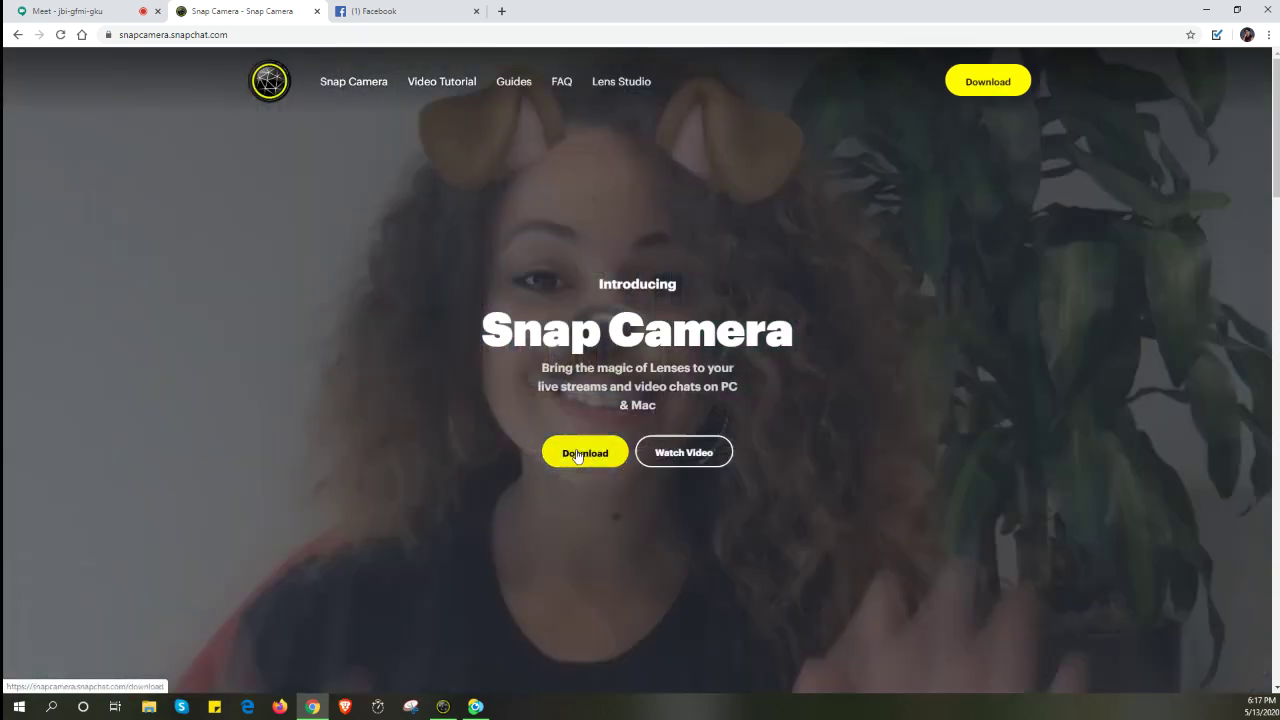
{"action": "left_click", "coordinate": [577, 456]}
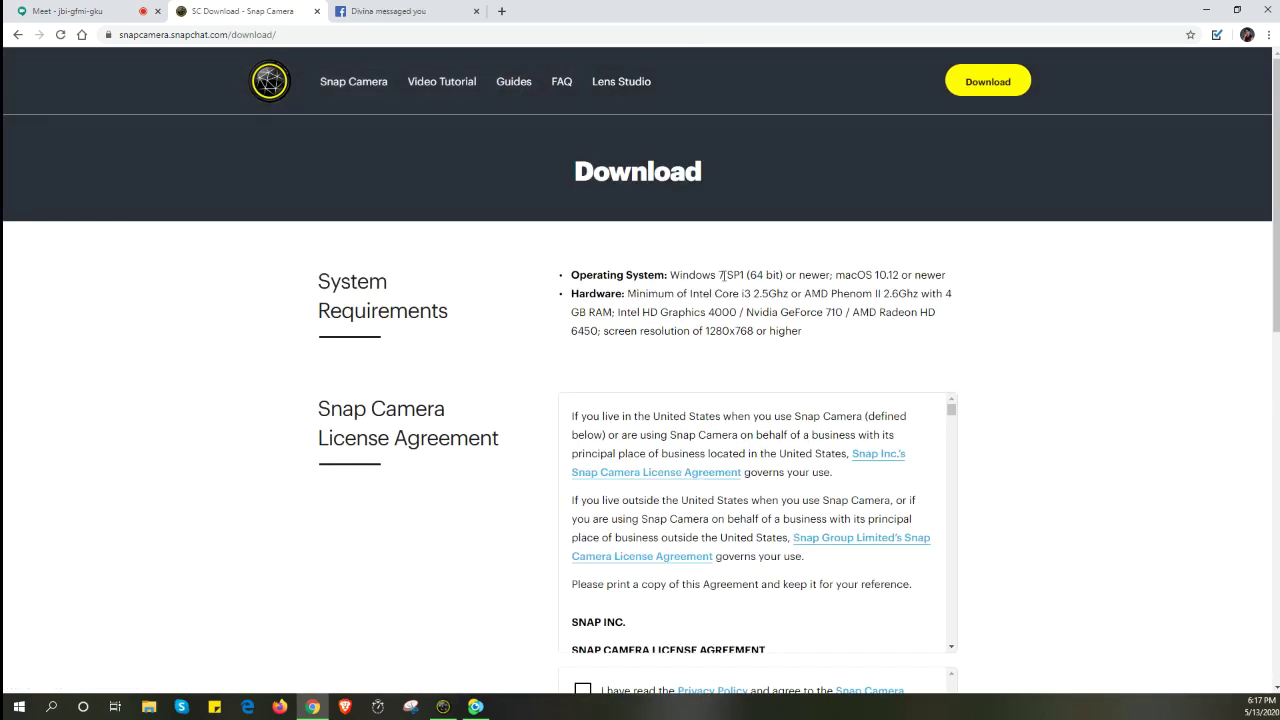
- Examine the Windows version and bit requirement in Snap Camera's system requirements
{"action": "left_click_drag", "start_coordinate": [711, 275], "coordinate": [762, 275]}
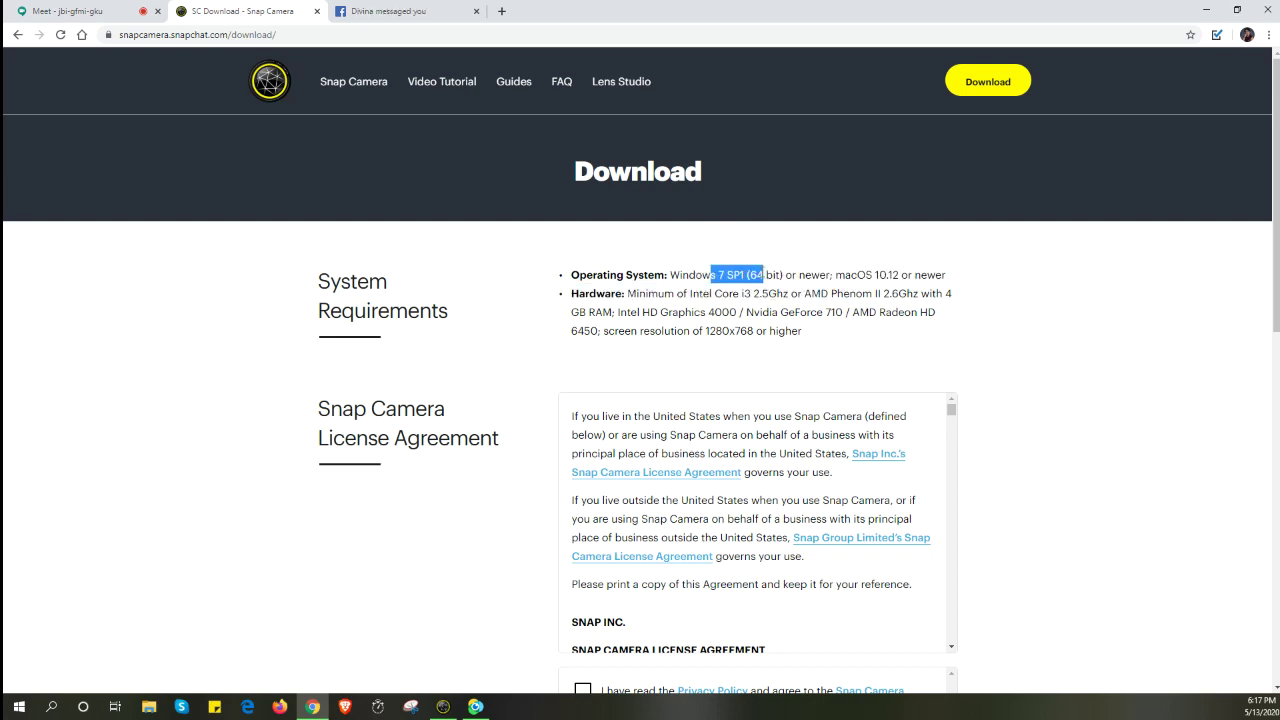
{"action": "double_click", "coordinate": [705, 276]}
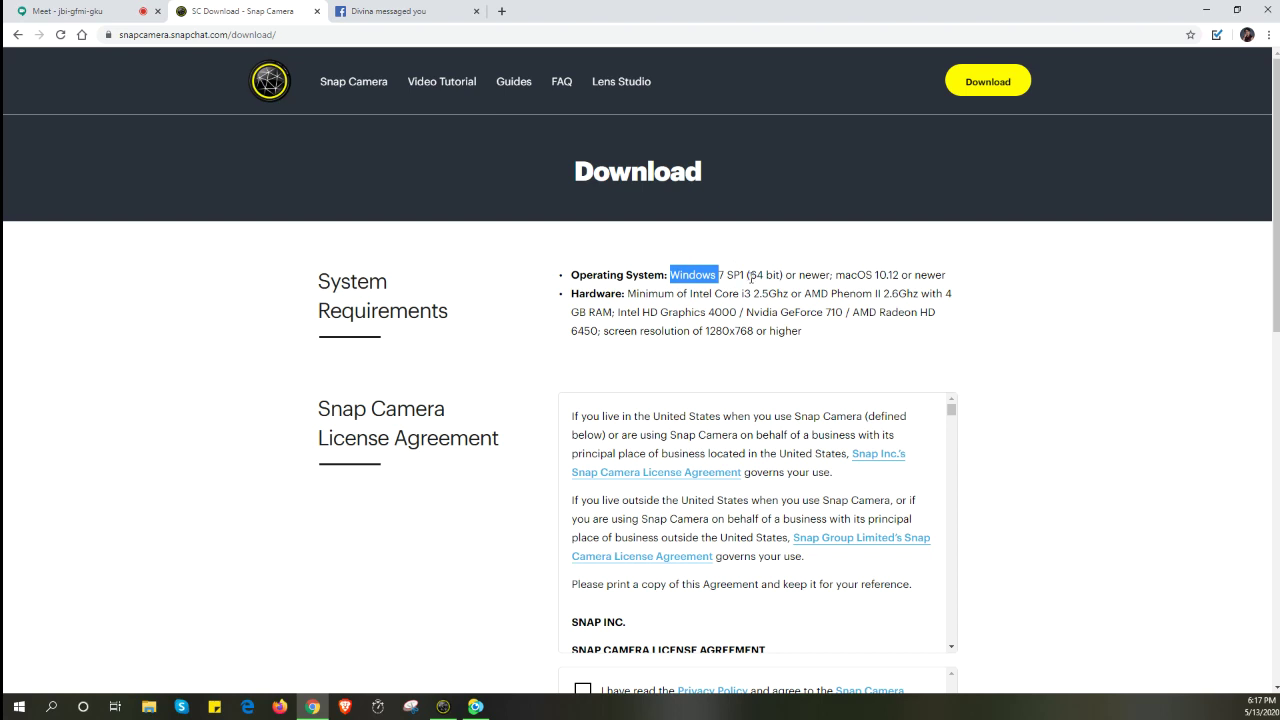
{"action": "double_click", "coordinate": [757, 275]}
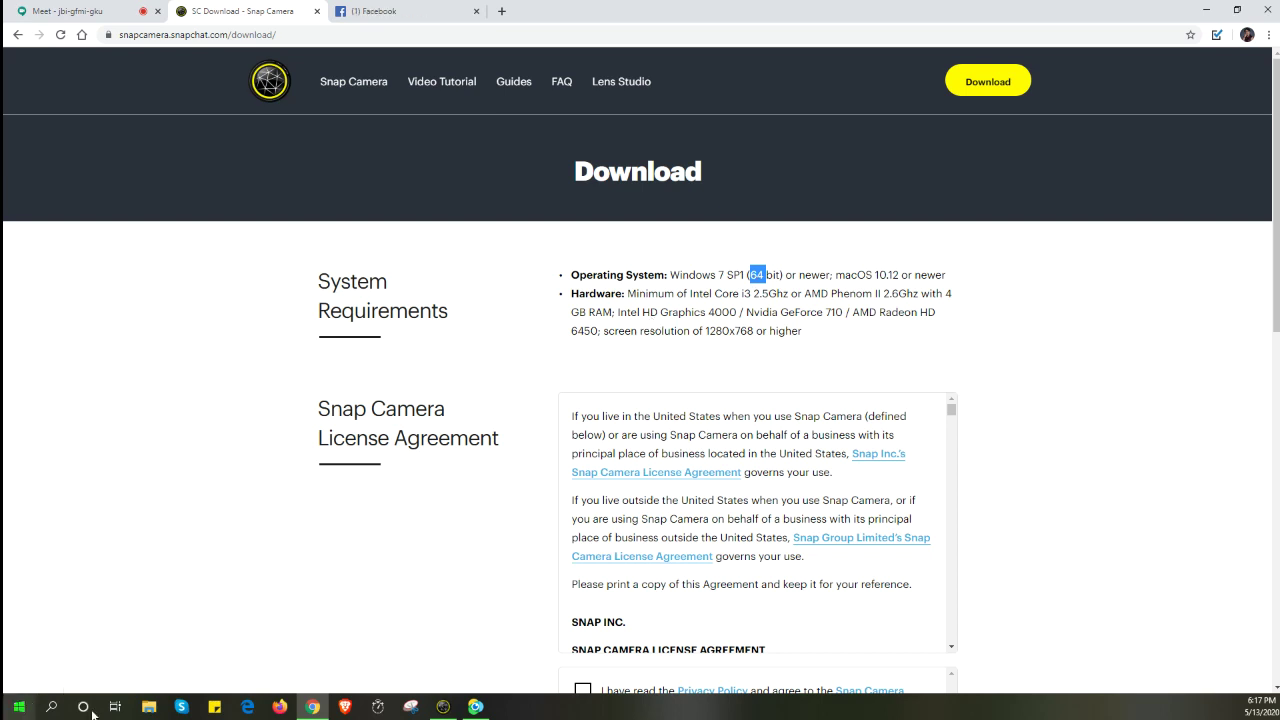
- Switch to File Explorer and open the system properties of This PC
{"action": "left_click", "coordinate": [149, 708]}
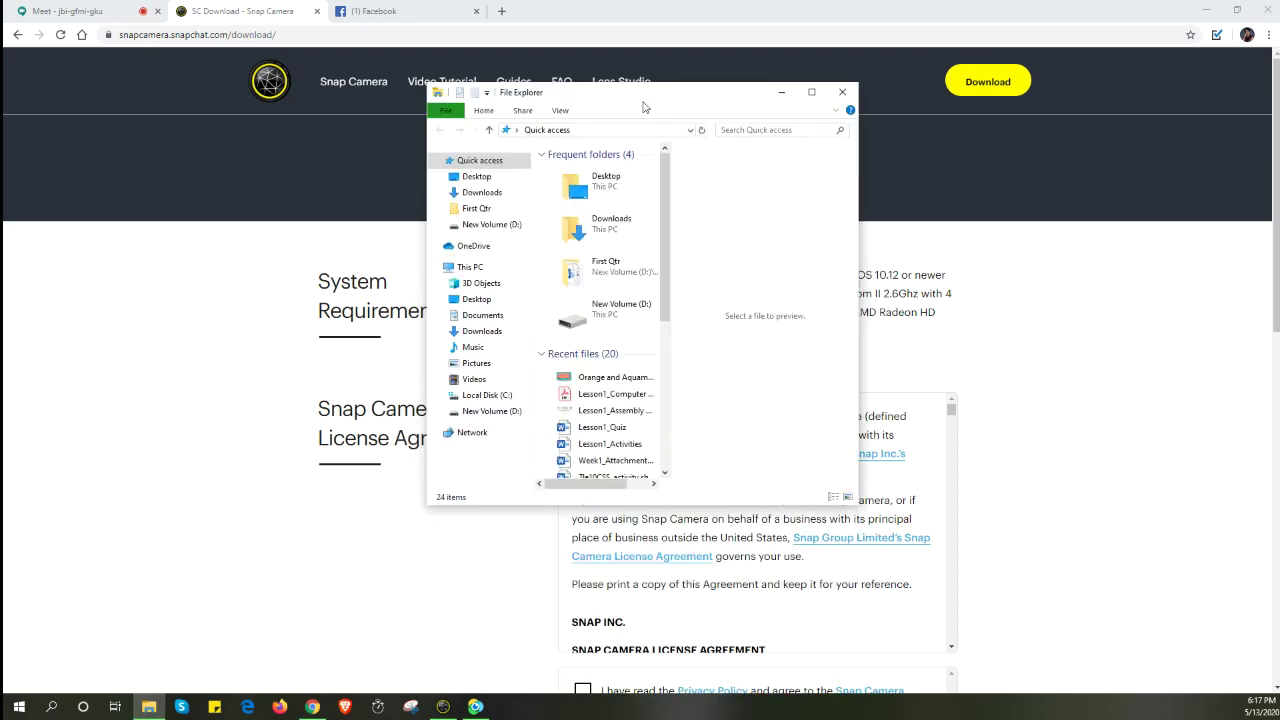
{"action": "left_click", "coordinate": [812, 94]}
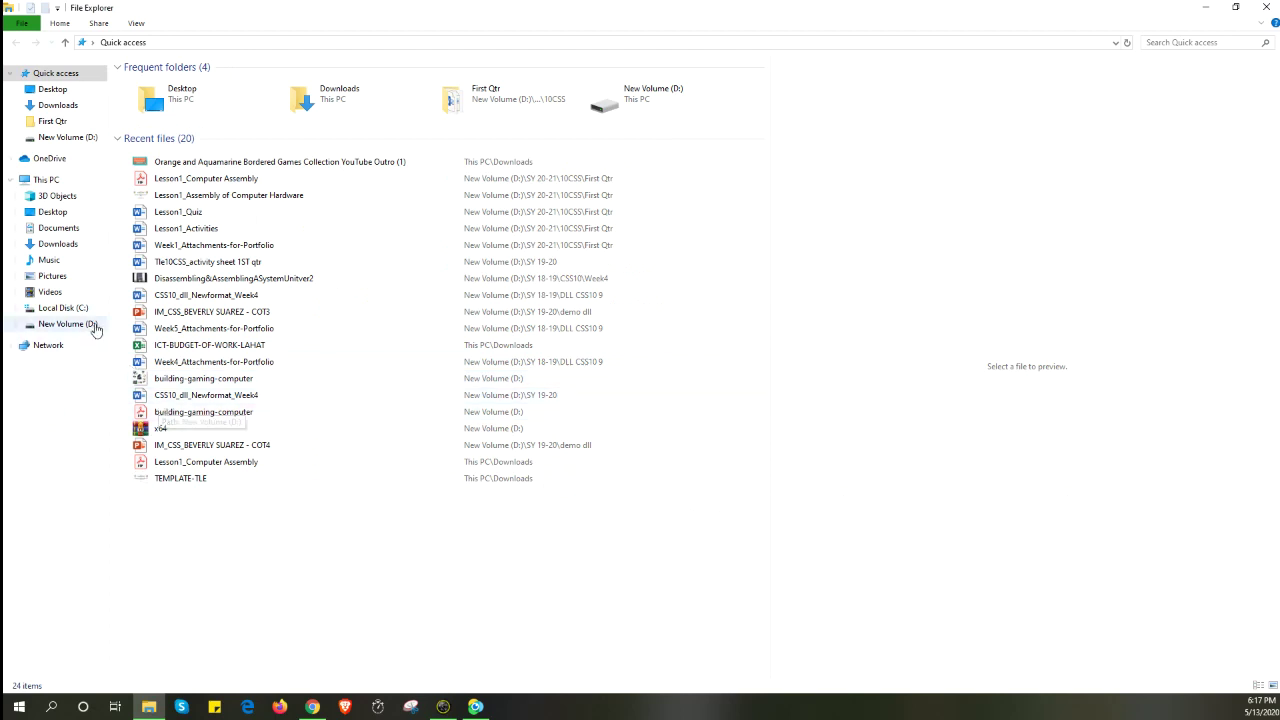
{"action": "left_click", "coordinate": [46, 181]}
{"action": "right_click", "coordinate": [46, 184]}
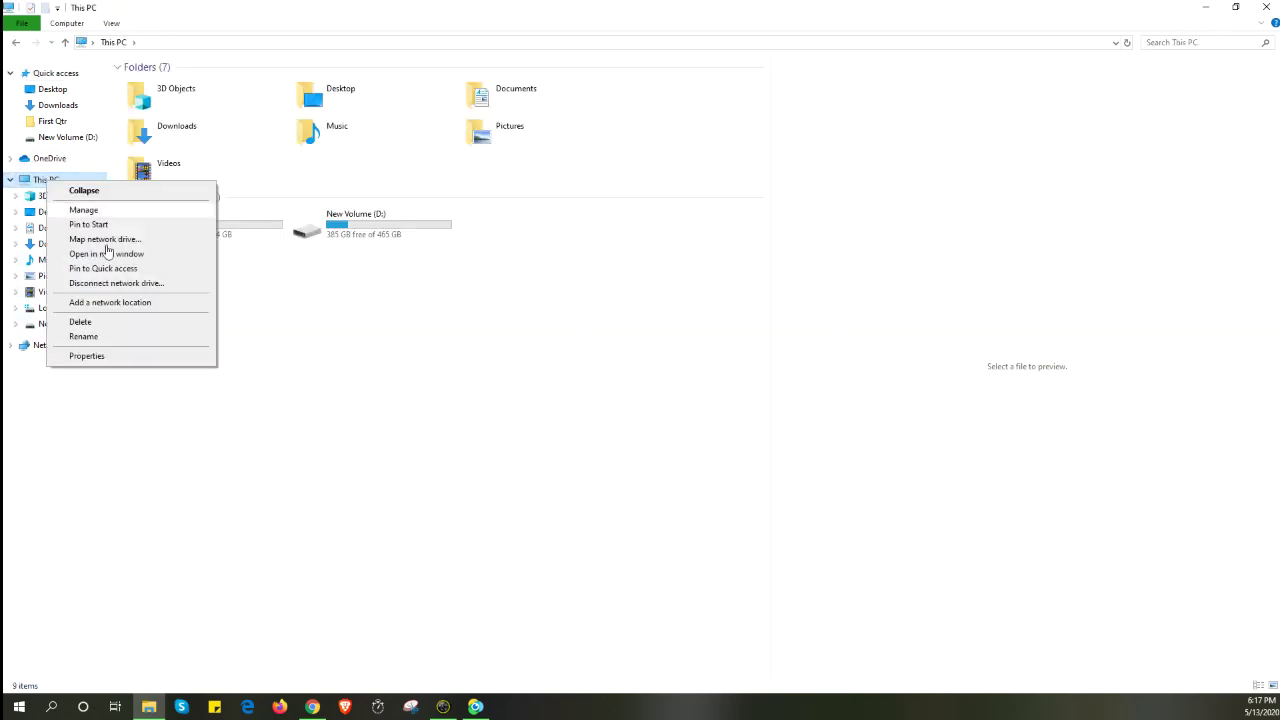
{"action": "left_click", "coordinate": [131, 357]}
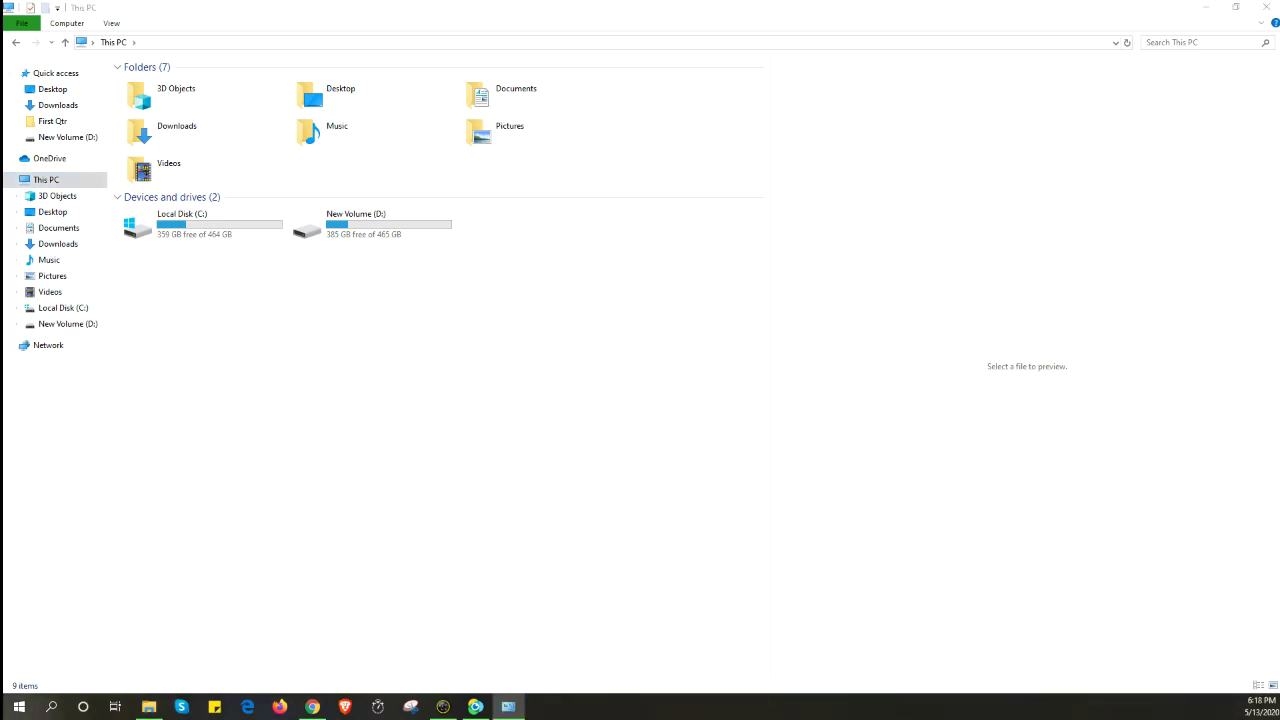
{"action": "key", "text": "super+Pause"}
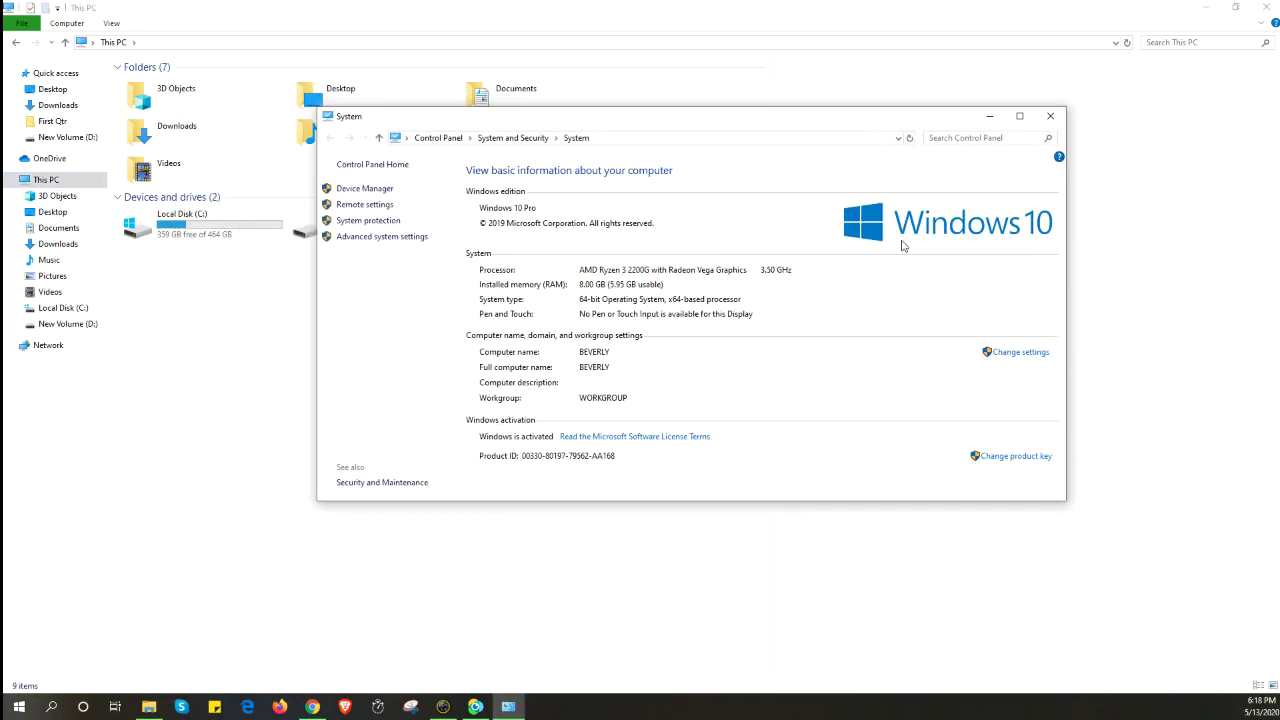
- Check the computer's system type in the System information and close that window
{"action": "left_click", "coordinate": [592, 303]}
{"action": "left_click", "coordinate": [609, 304]}
{"action": "left_click", "coordinate": [609, 305]}
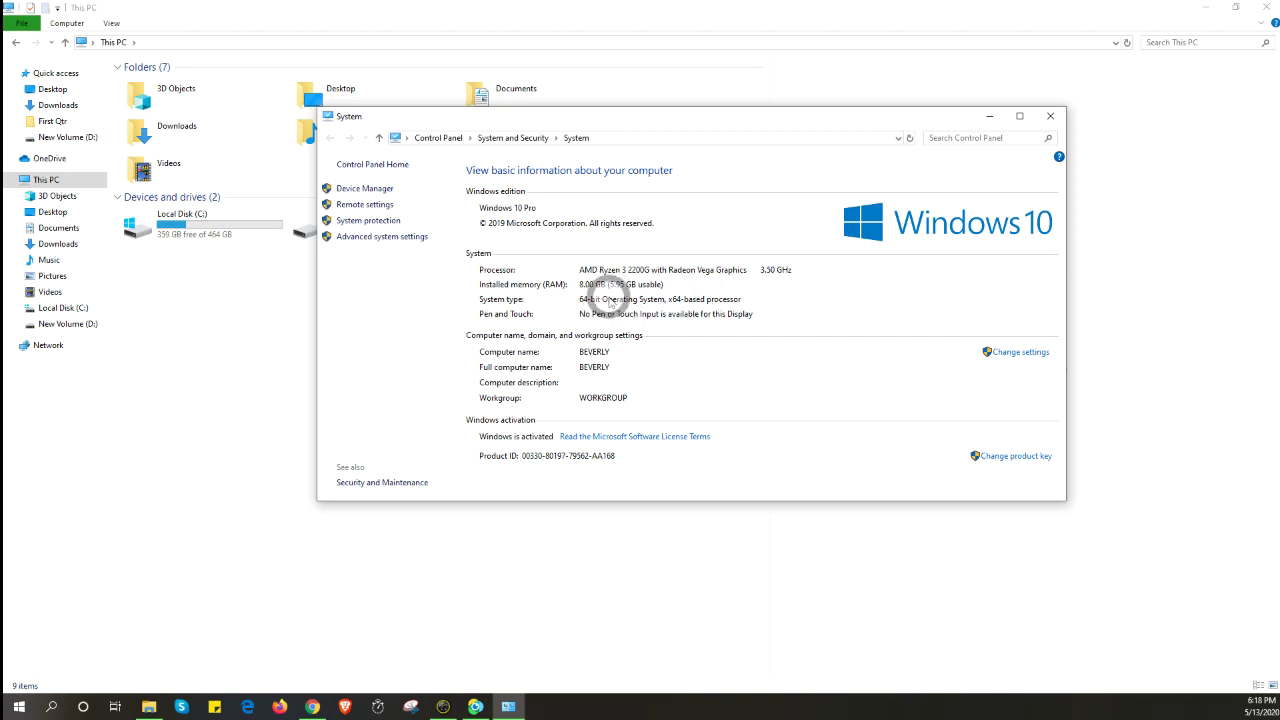
{"action": "left_click", "coordinate": [1050, 116]}
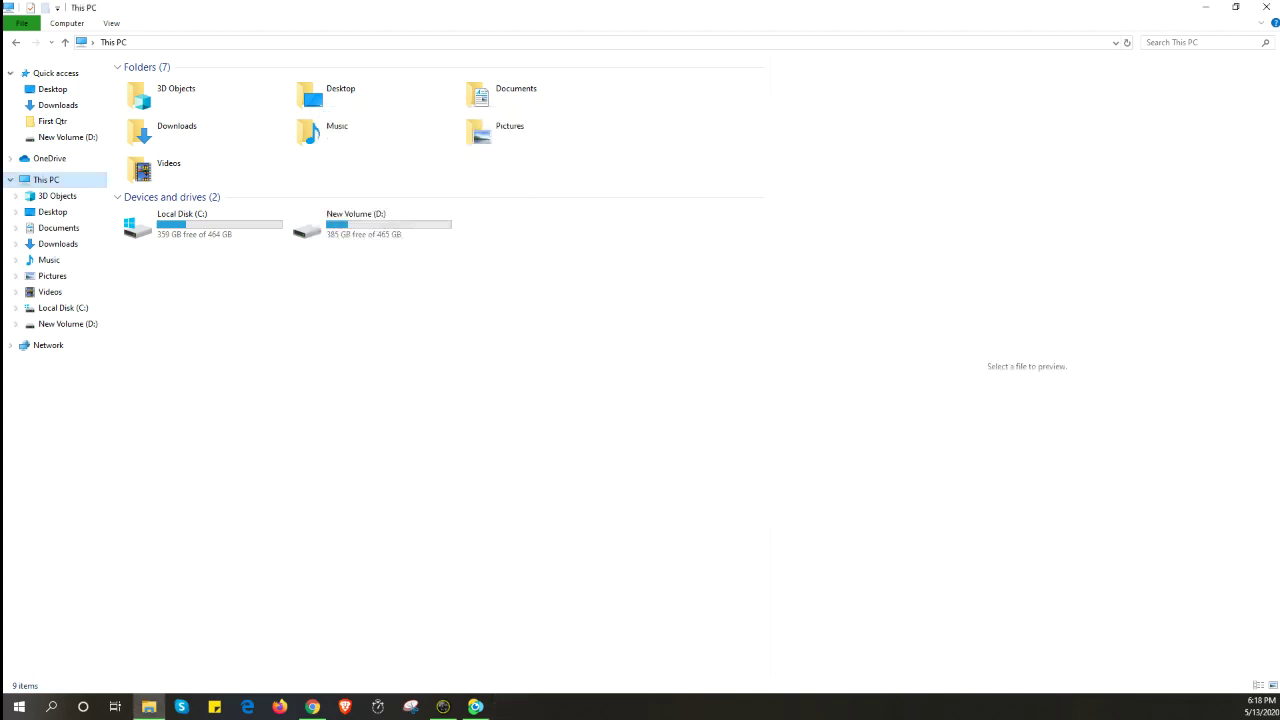
- Close File Explorer and examine the processor, graphics and screen resolution requirements on Snap Camera's download page
{"action": "left_click", "coordinate": [1268, 7]}
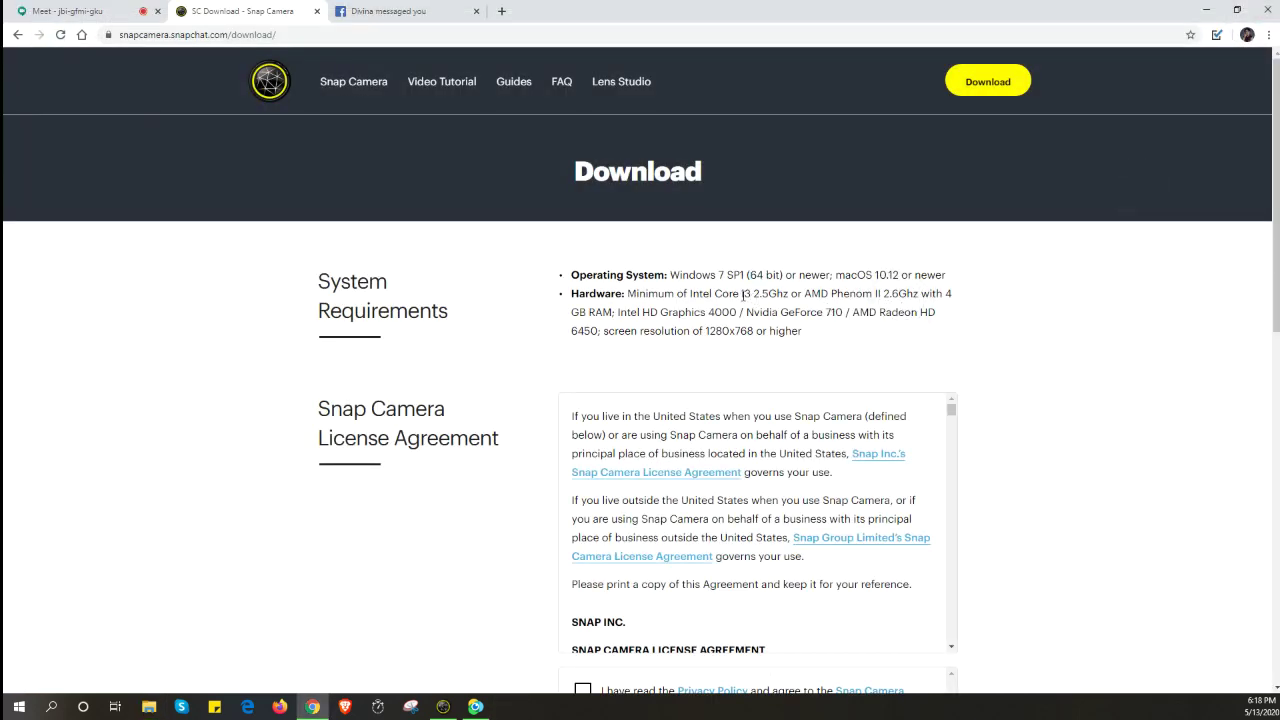
{"action": "left_click_drag", "start_coordinate": [742, 293], "coordinate": [768, 293]}
{"action": "double_click", "coordinate": [772, 293]}
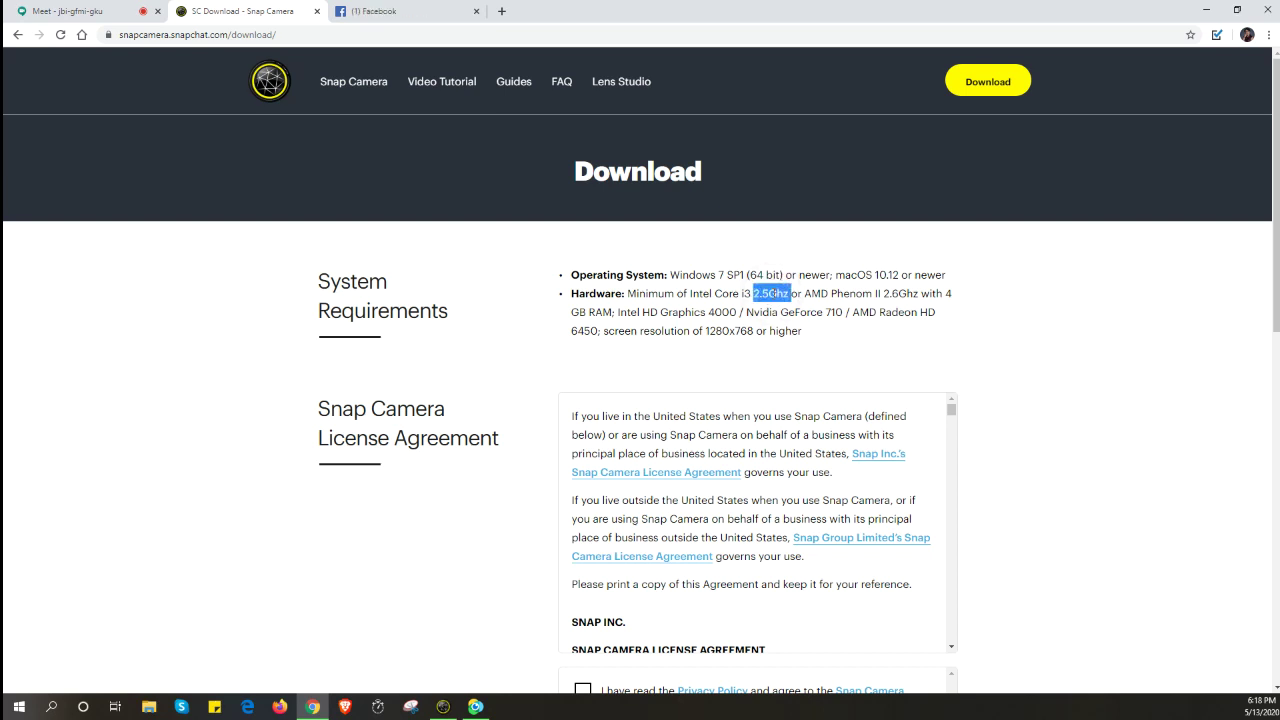
{"action": "double_click", "coordinate": [850, 294]}
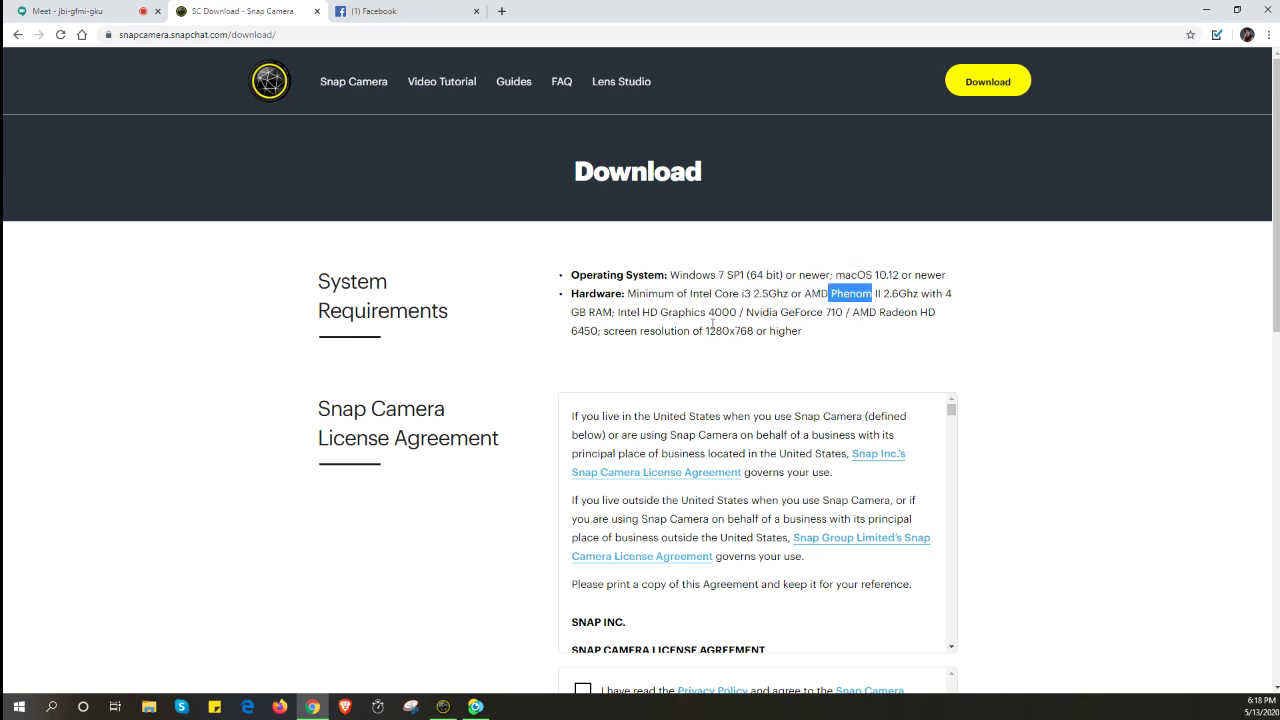
{"action": "left_click_drag", "start_coordinate": [713, 312], "coordinate": [862, 311]}
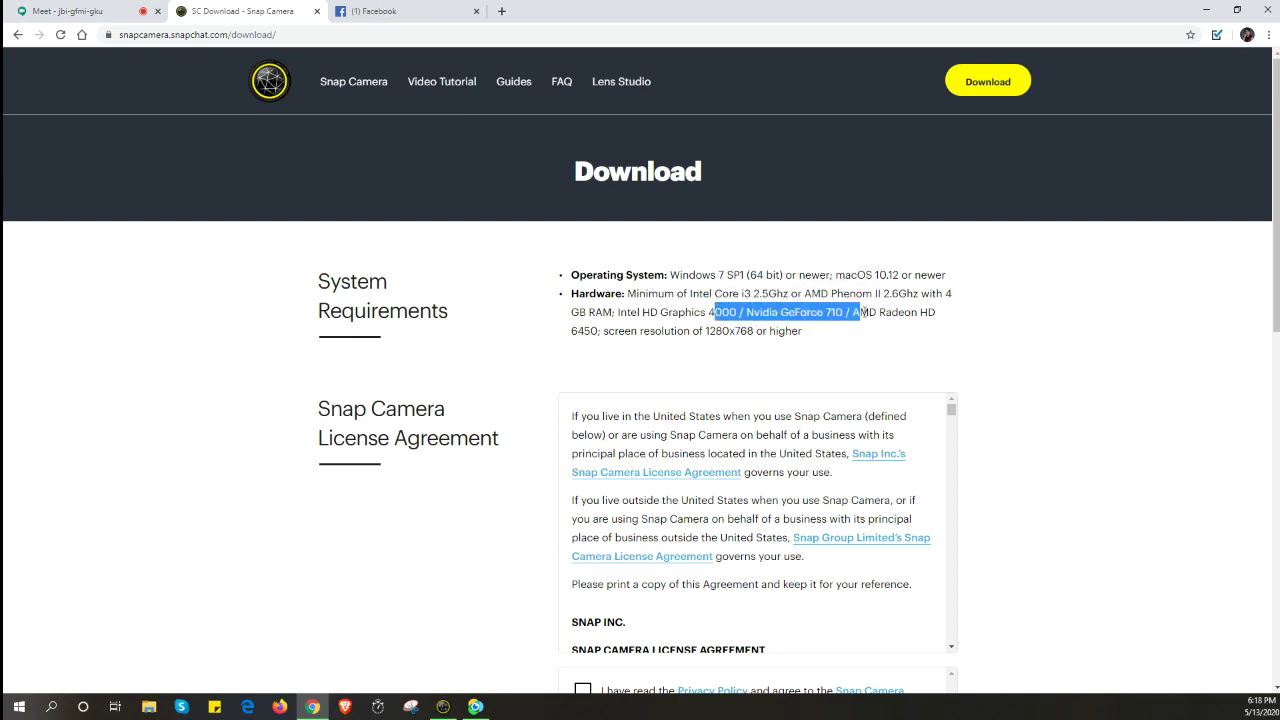
{"action": "left_click_drag", "start_coordinate": [711, 331], "coordinate": [801, 331]}
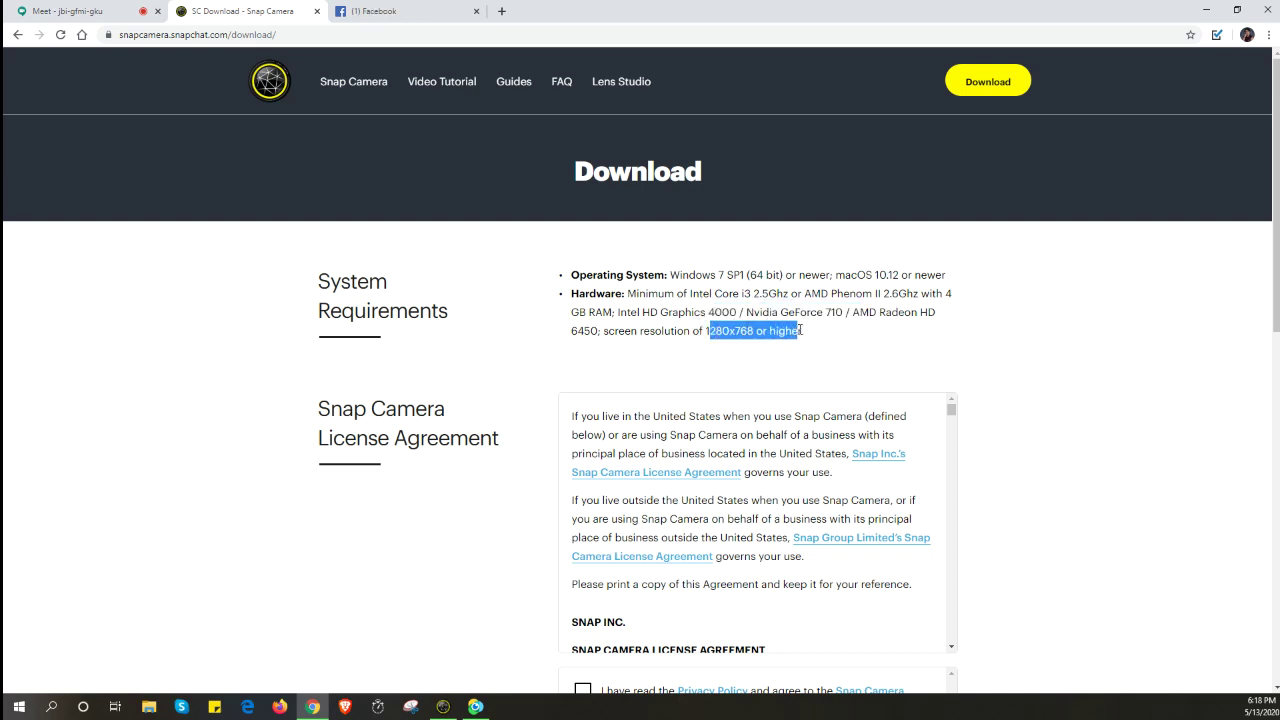
- Accept the Privacy Policy, License Agreement and Terms of Service for Snap Camera and complete the reCAPTCHA check
{"action": "scroll", "coordinate": [1091, 471], "scroll_direction": "down", "scroll_amount": 1}
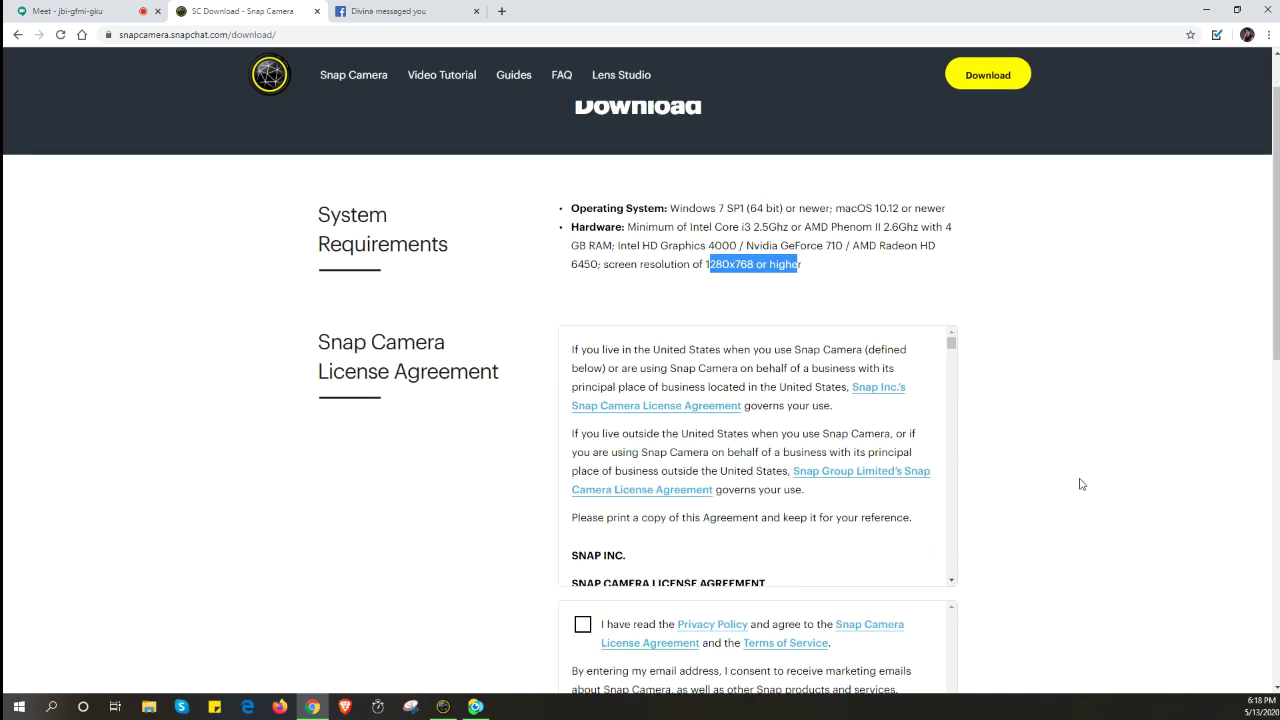
{"action": "scroll", "coordinate": [1080, 483], "scroll_direction": "down", "scroll_amount": 2}
{"action": "left_click", "coordinate": [583, 426]}
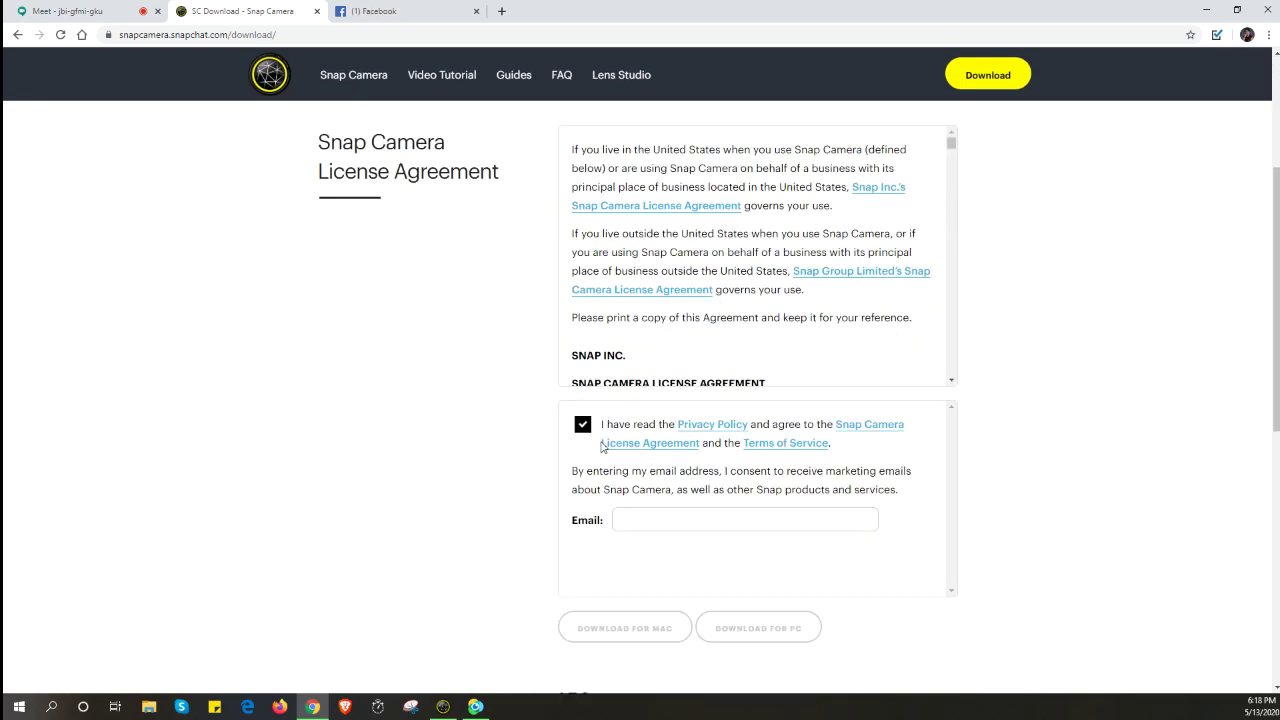
{"action": "left_click", "coordinate": [669, 522]}
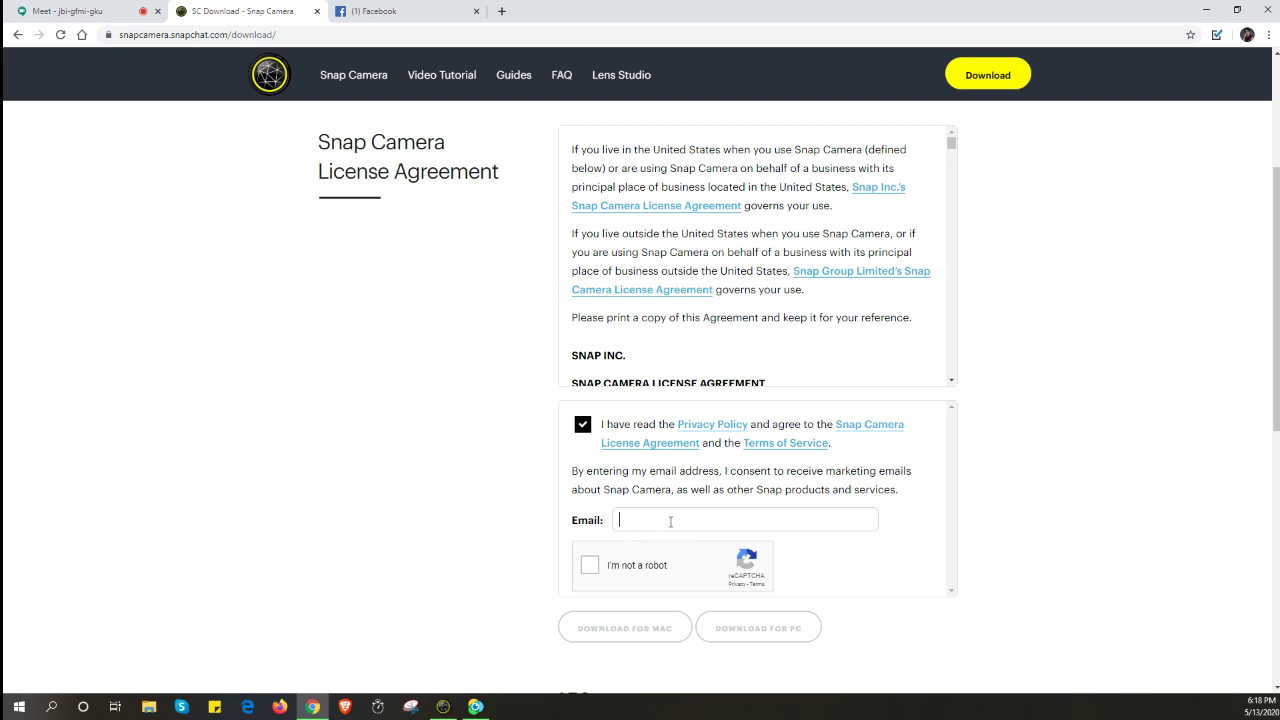
{"action": "left_click", "coordinate": [589, 566]}
{"action": "scroll", "coordinate": [695, 605], "scroll_direction": "down", "scroll_amount": 2}
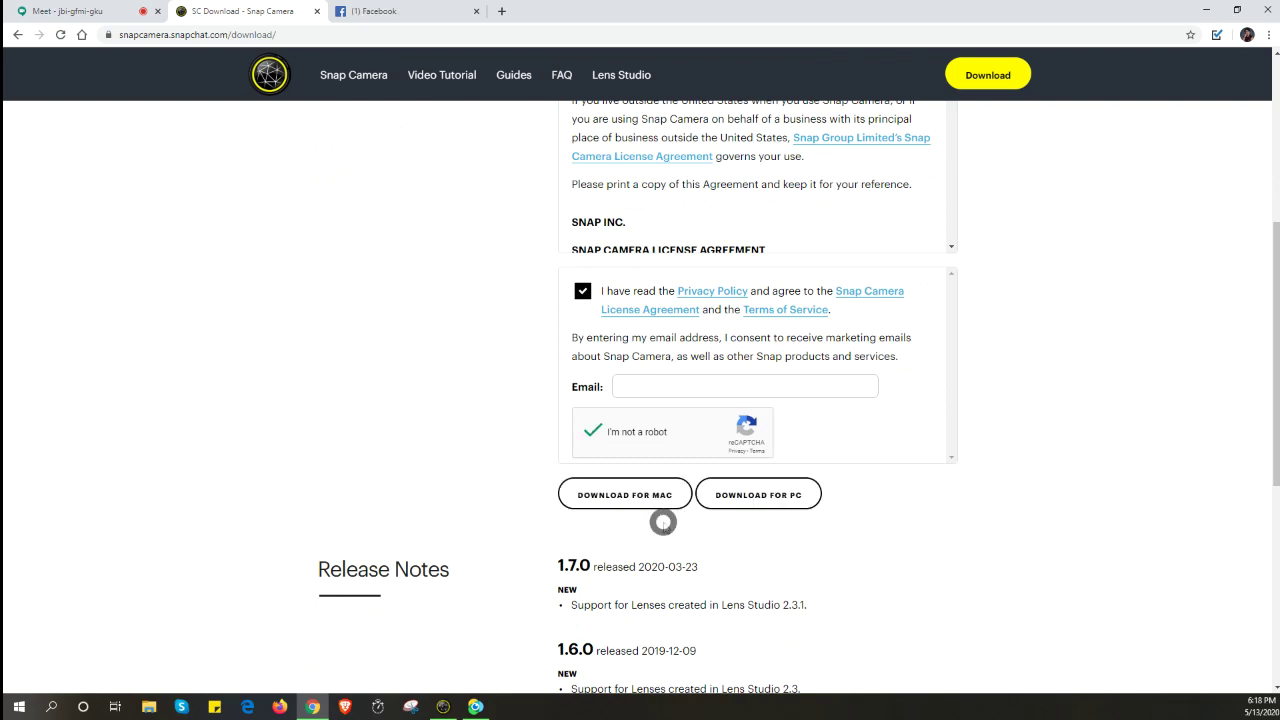
{"action": "triple_click", "coordinate": [663, 520]}
{"action": "left_click", "coordinate": [682, 529]}
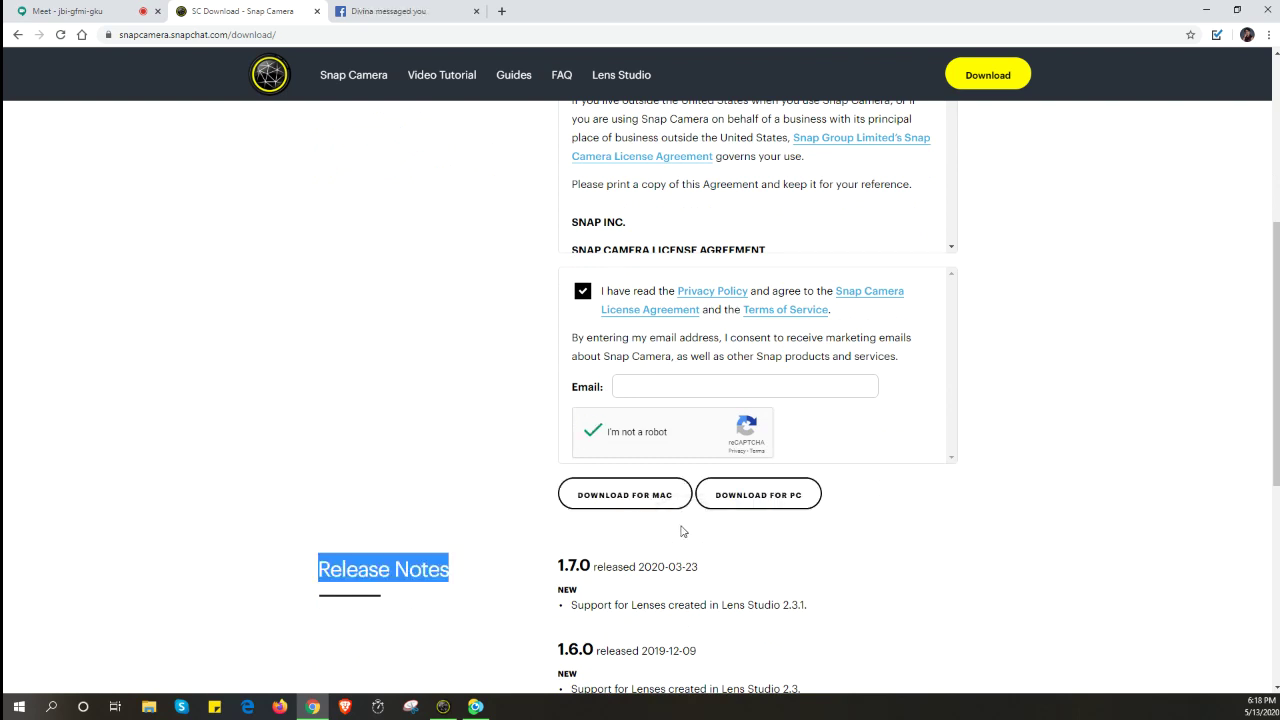
{"action": "triple_click", "coordinate": [795, 535]}
{"action": "left_click", "coordinate": [795, 535]}
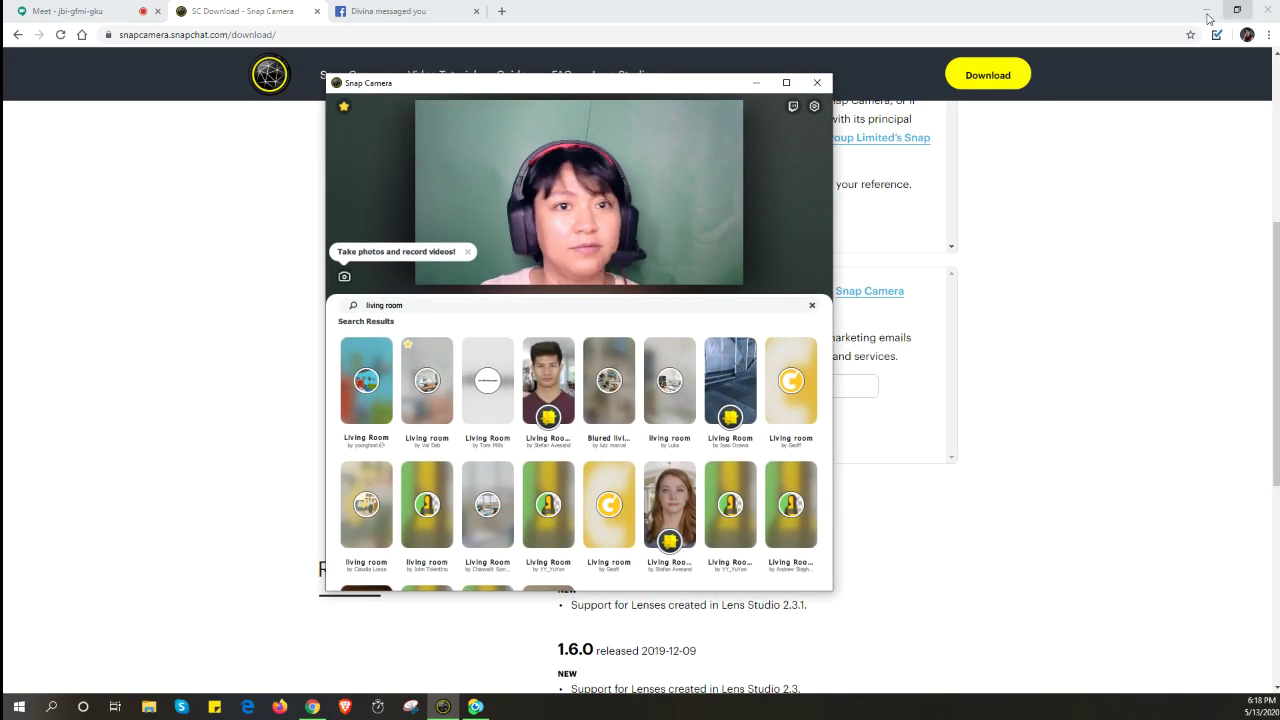
- Minimize the browser behind Snap Camera and maximize the Snap Camera window
{"action": "left_click", "coordinate": [1207, 17]}
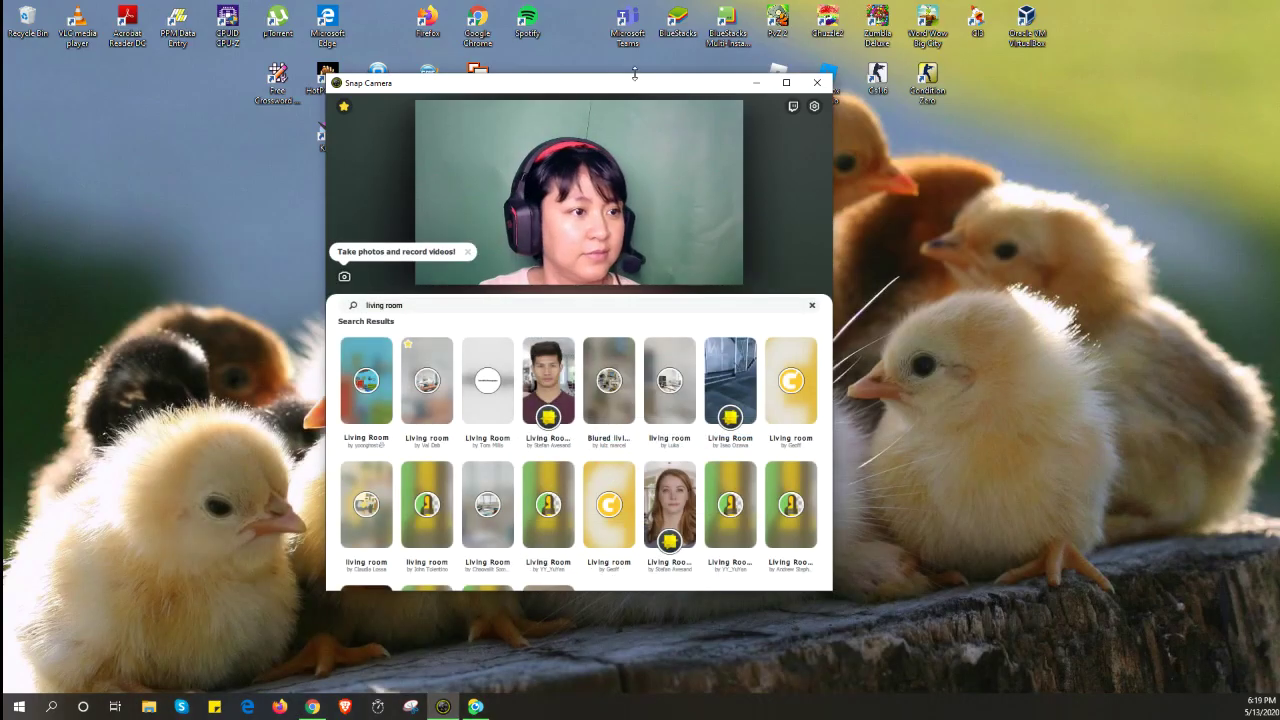
{"action": "left_click_drag", "start_coordinate": [699, 93], "coordinate": [761, 87]}
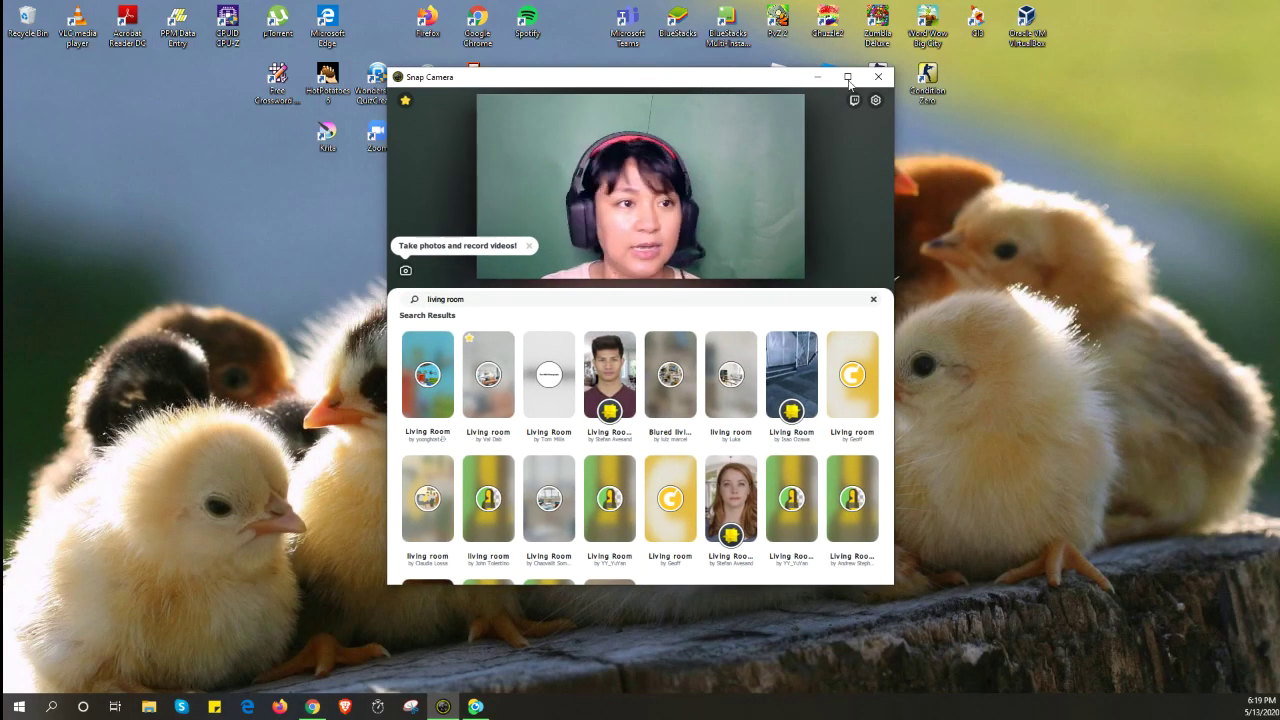
{"action": "left_click", "coordinate": [847, 77]}
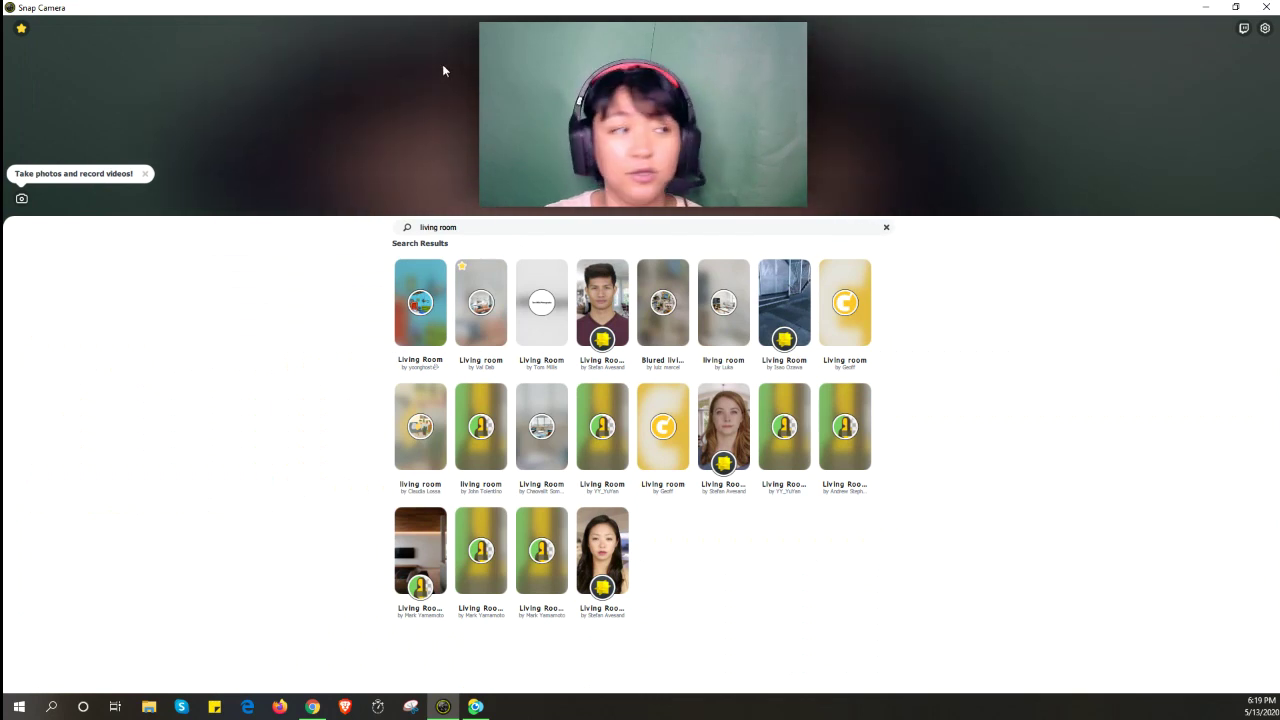